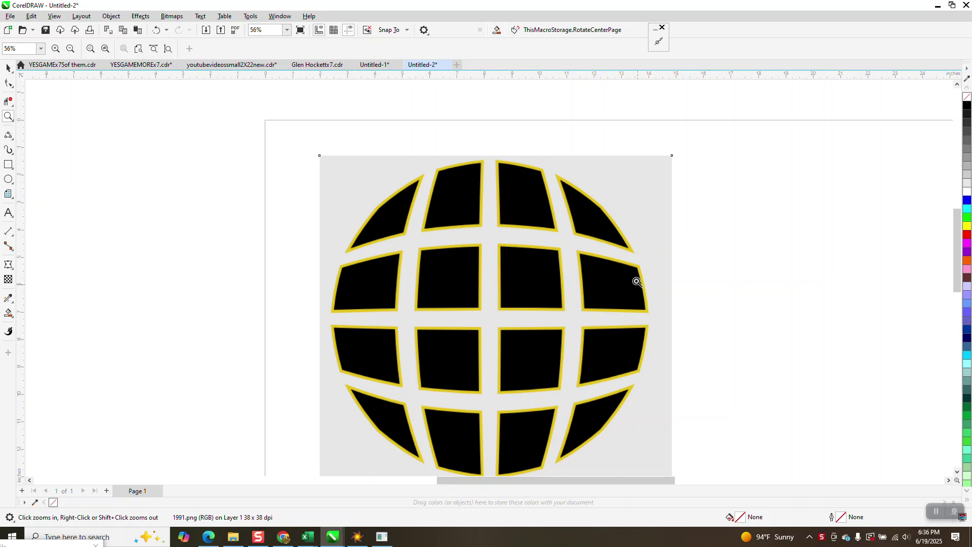
# Step: Move the globe reference image over to the page's upper middle to clear space beside it
pyautogui.click(8, 67)
pyautogui.moveTo(519, 258); pyautogui.dragTo(766, 217)
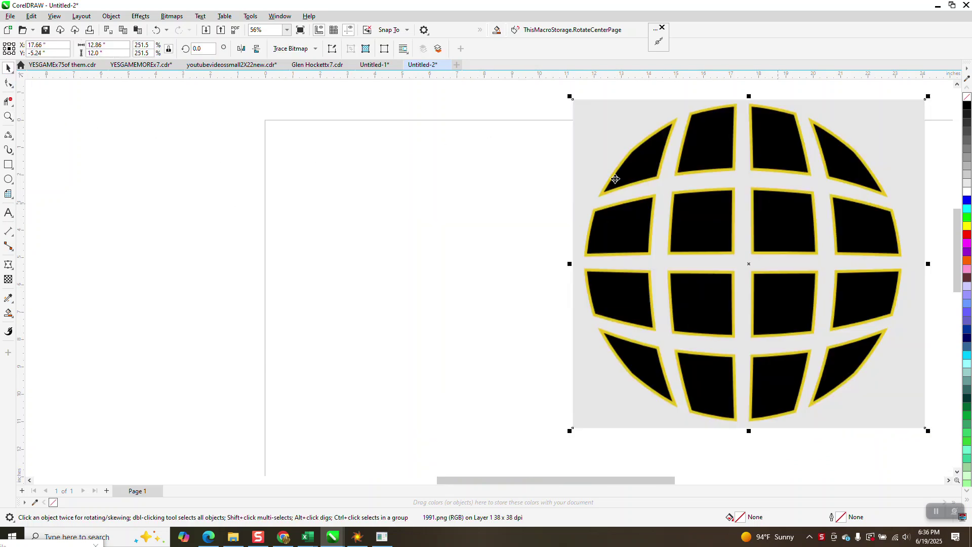
pyautogui.scroll(-2, 332, 149)
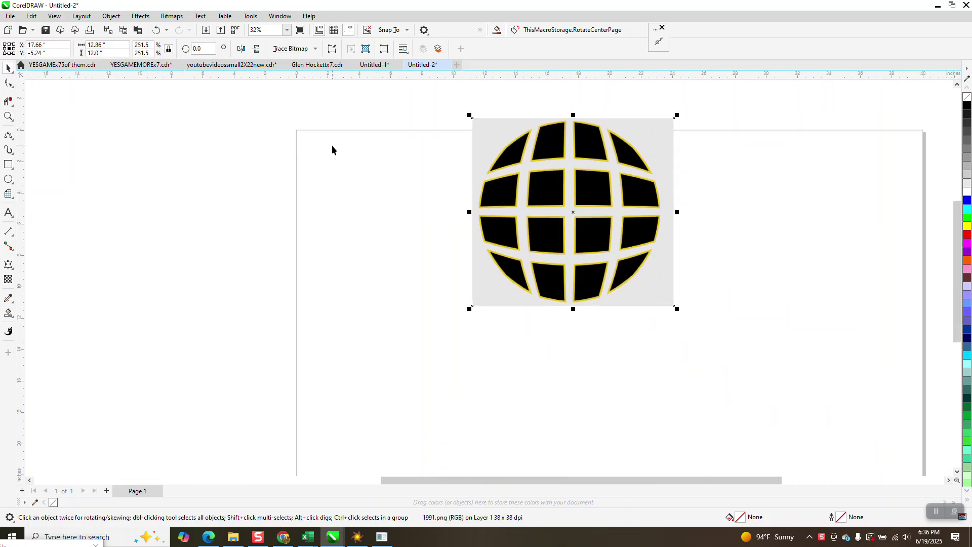
# Step: Draw a square in the empty area beside the reference image and set its size to 2 inches
pyautogui.click(8, 164)
pyautogui.moveTo(378, 213); pyautogui.dragTo(365, 240)
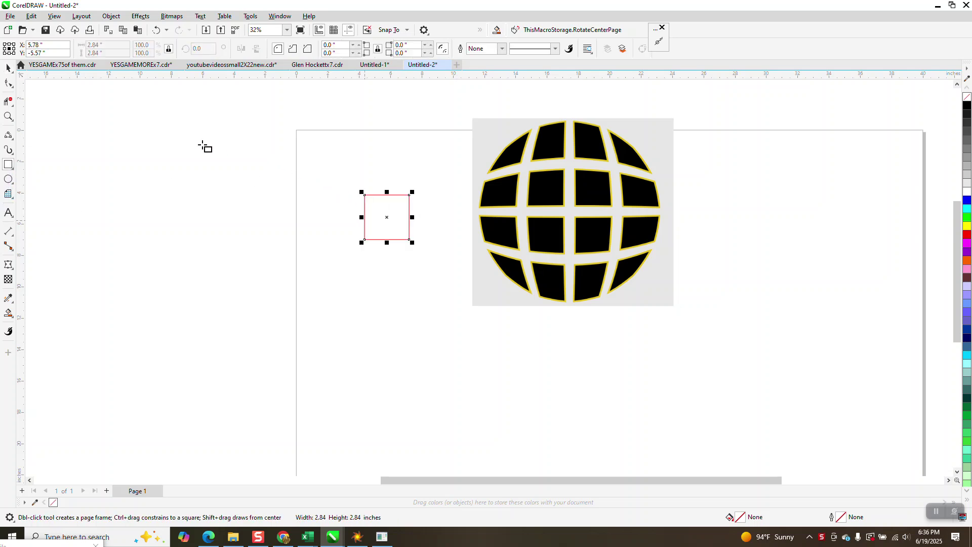
pyautogui.doubleClick(94, 44)
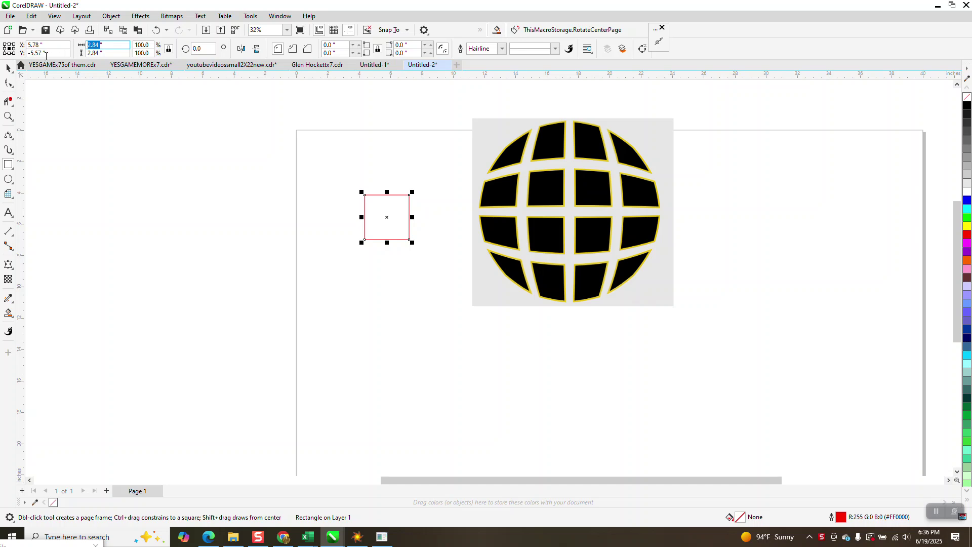
pyautogui.write('2')
pyautogui.press('Return')
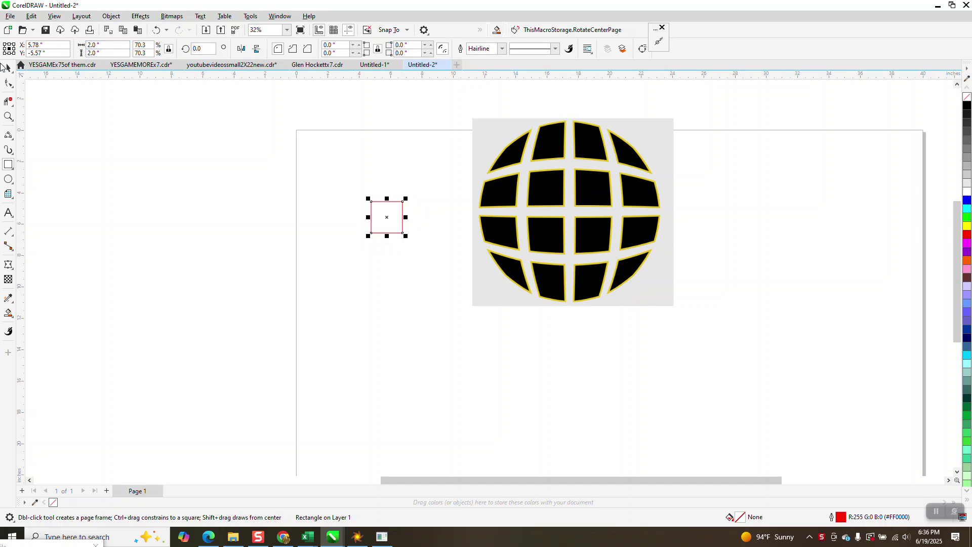
# Step: Move the globe reference image farther away from the square, to the page's upper-right area
pyautogui.click(9, 69)
pyautogui.click(245, 97)
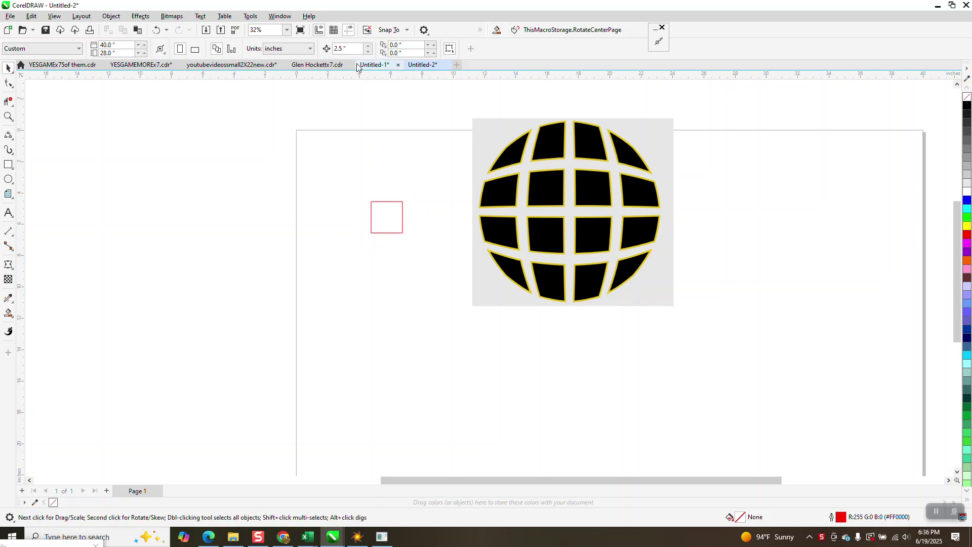
pyautogui.moveTo(474, 191); pyautogui.dragTo(672, 200)
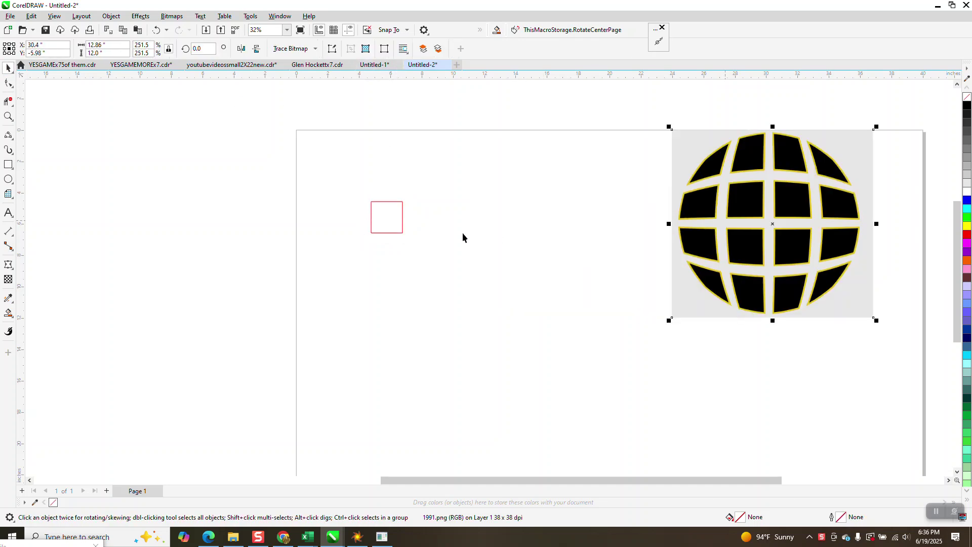
# Step: Duplicate the square three times horizontally at 2.5-inch spacing to form a row of four
pyautogui.click(386, 230)
pyautogui.hotkey('ctrl', 'd')
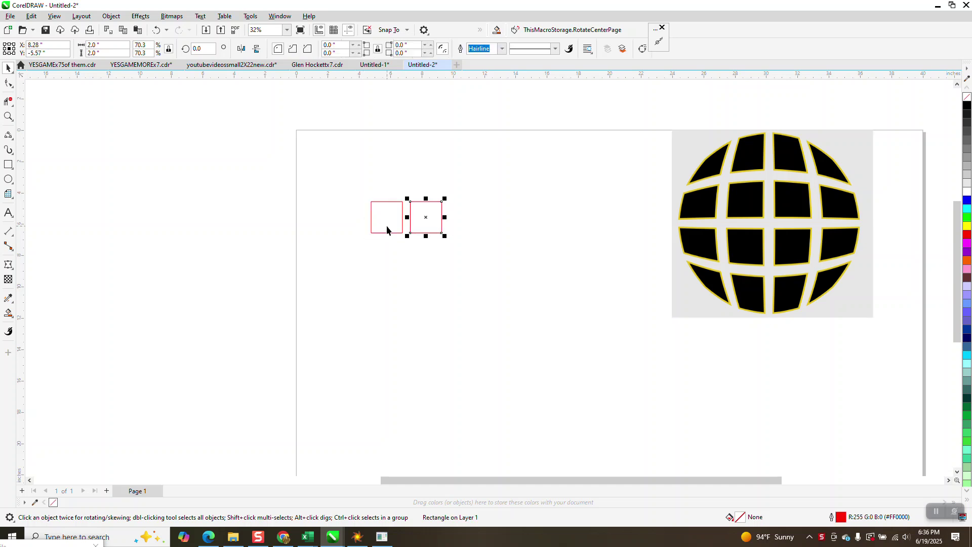
pyautogui.hotkey('ctrl', 'd')
pyautogui.hotkey('ctrl', 'd')
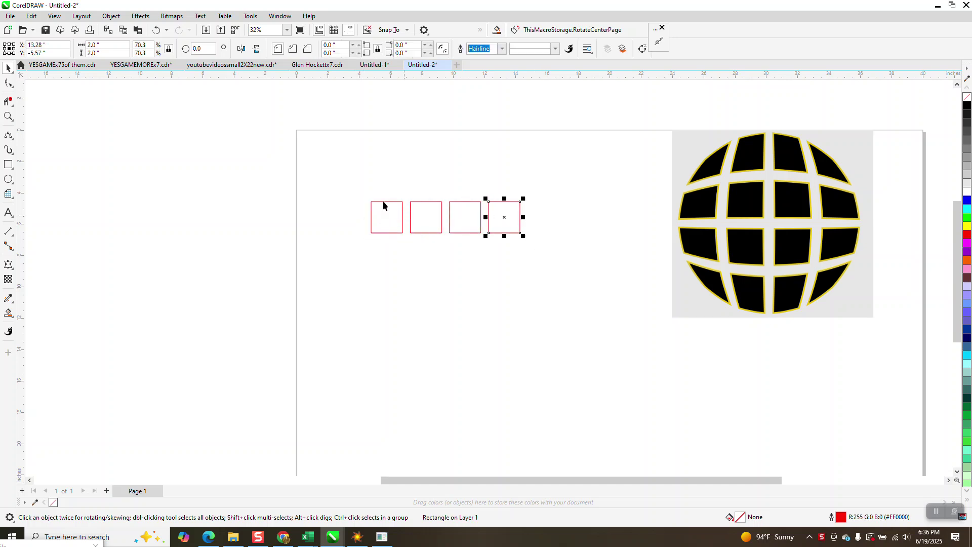
# Step: Duplicate the row of four squares three times downward at 2.5-inch spacing to complete a 4 by 4 grid
pyautogui.moveTo(353, 187); pyautogui.dragTo(578, 277)
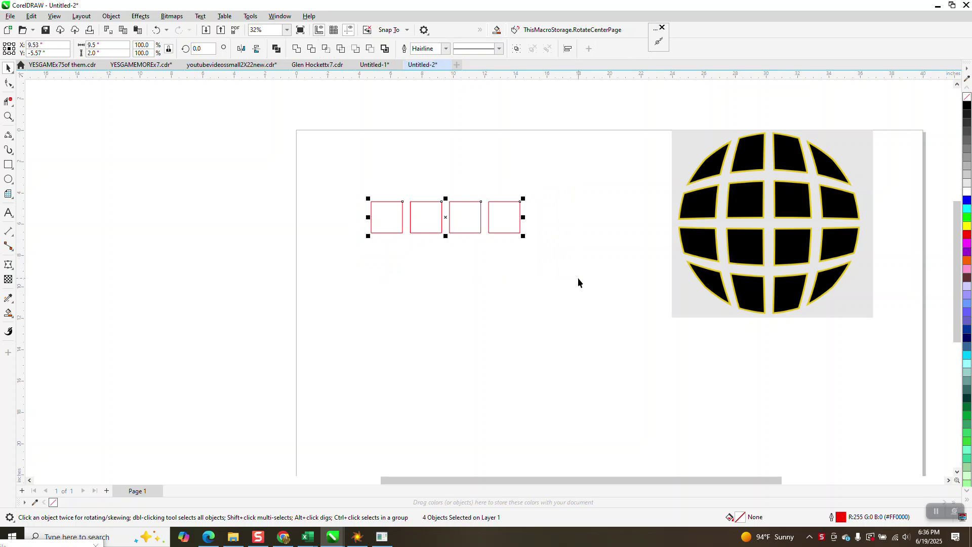
pyautogui.hotkey('ctrl', 'd')
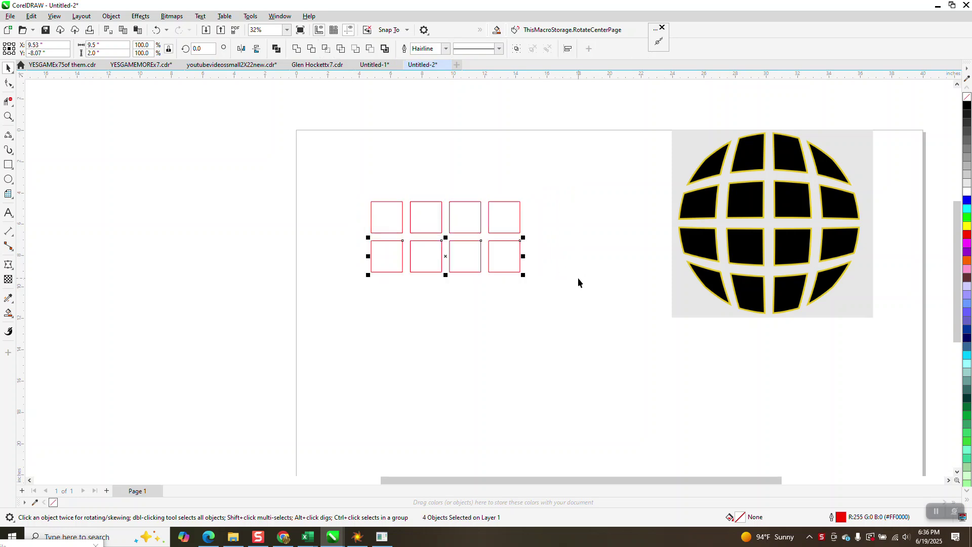
pyautogui.hotkey('ctrl', 'd')
pyautogui.hotkey('ctrl', 'd')
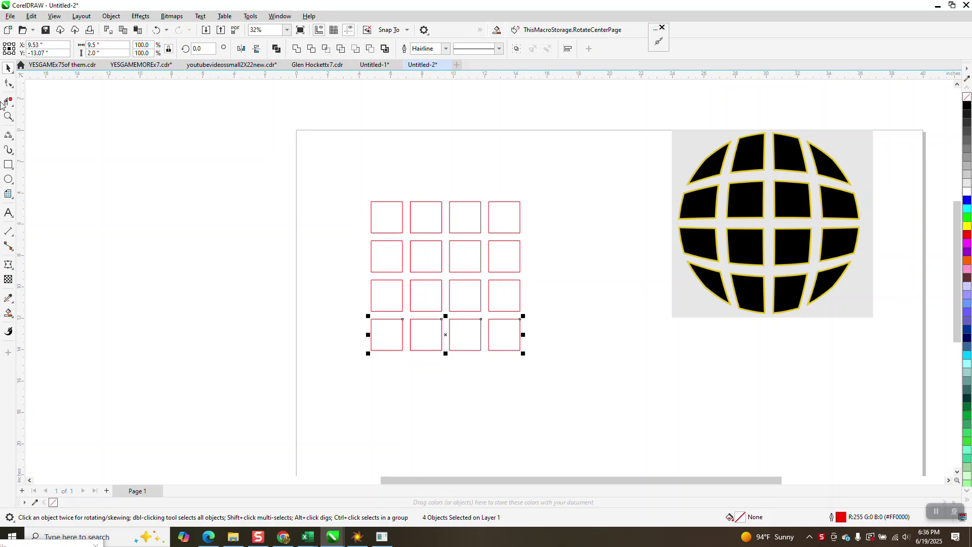
# Step: Give all 16 squares a yellow 0.13-inch outline and a black fill, matching the reference image
pyautogui.click(8, 116)
pyautogui.moveTo(693, 169); pyautogui.dragTo(810, 239)
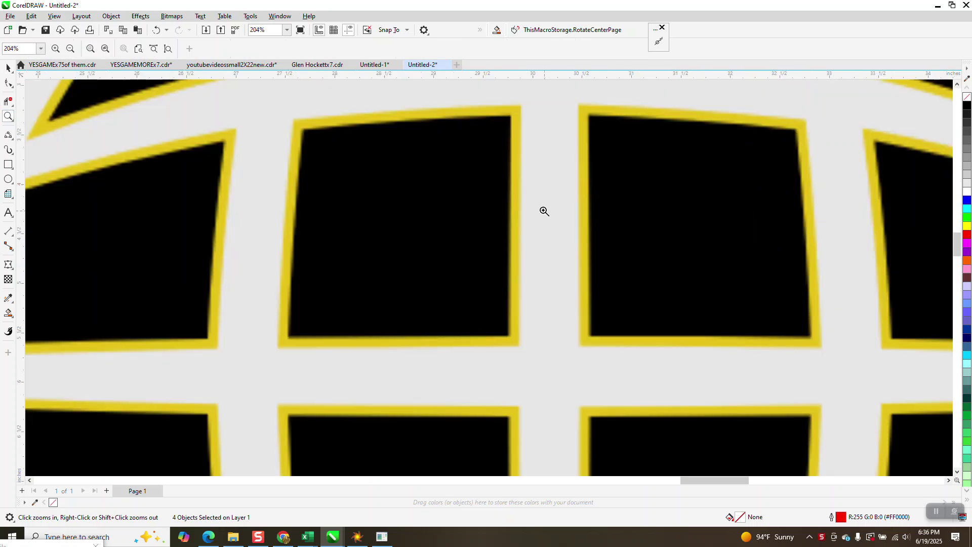
pyautogui.rightClick(555, 177)
pyautogui.rightClick(556, 169)
pyautogui.rightClick(554, 171)
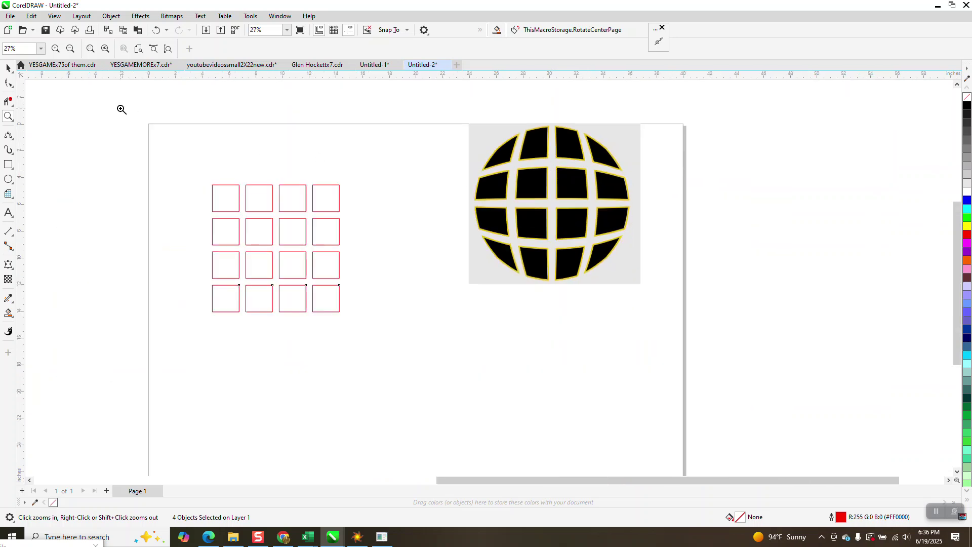
pyautogui.click(8, 67)
pyautogui.moveTo(180, 152); pyautogui.dragTo(405, 333)
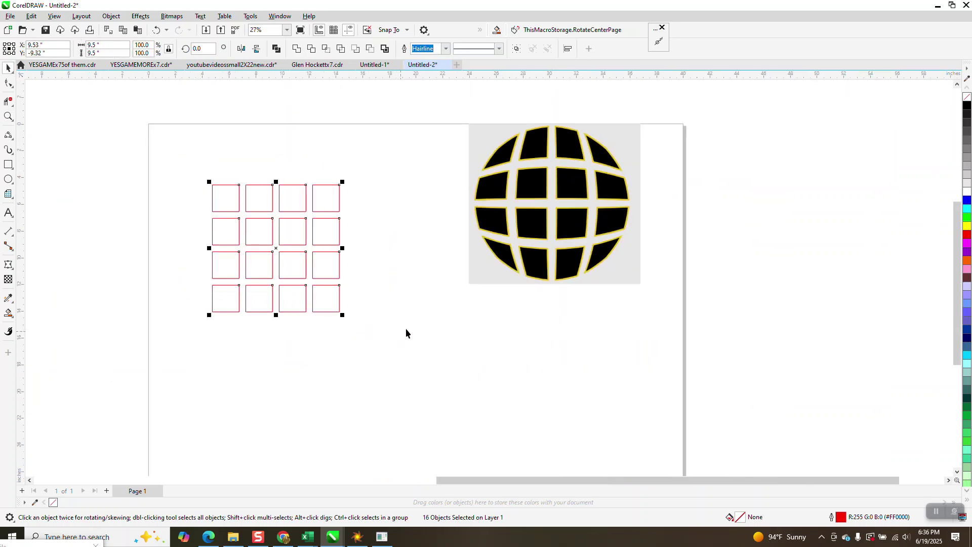
pyautogui.rightClick(967, 225)
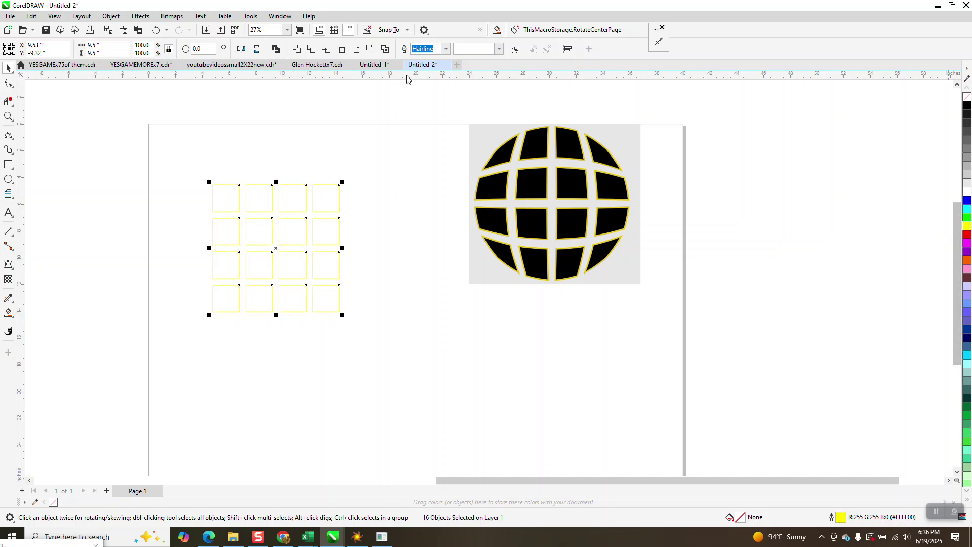
pyautogui.click(447, 51)
pyautogui.click(425, 133)
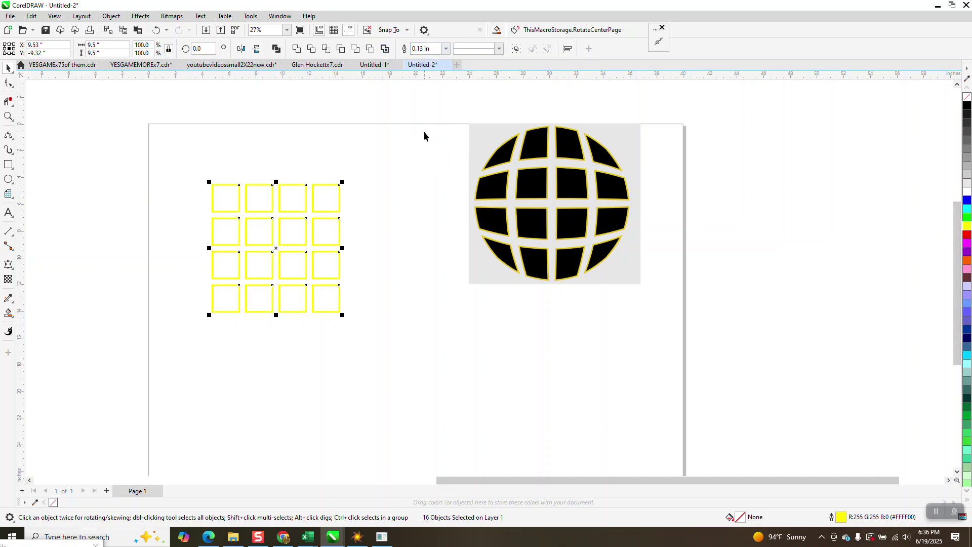
pyautogui.click(967, 106)
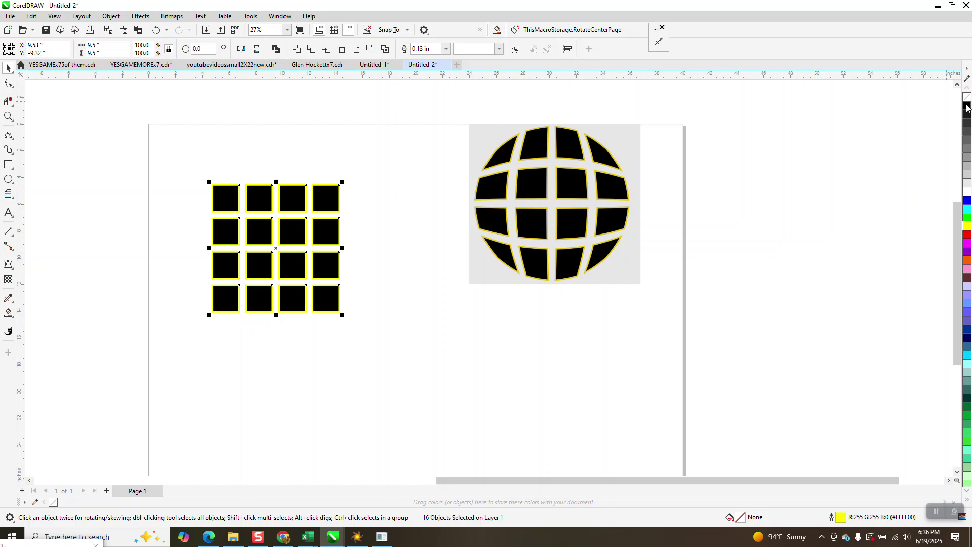
# Step: Group the 16 black squares into a single object
pyautogui.click(8, 116)
pyautogui.moveTo(167, 163); pyautogui.dragTo(399, 329)
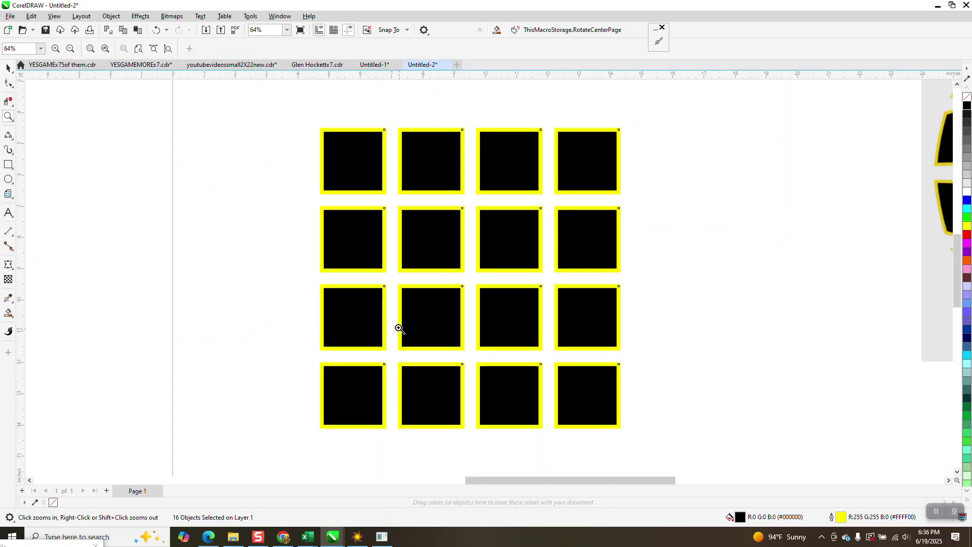
pyautogui.press('space')
pyautogui.scroll(-2, 394, 82)
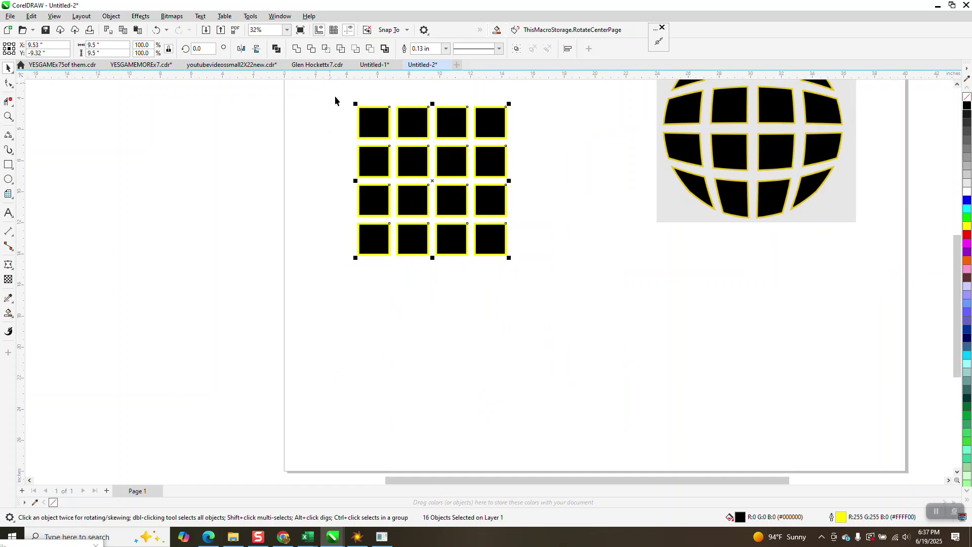
pyautogui.moveTo(336, 97); pyautogui.dragTo(566, 288)
pyautogui.click(111, 15)
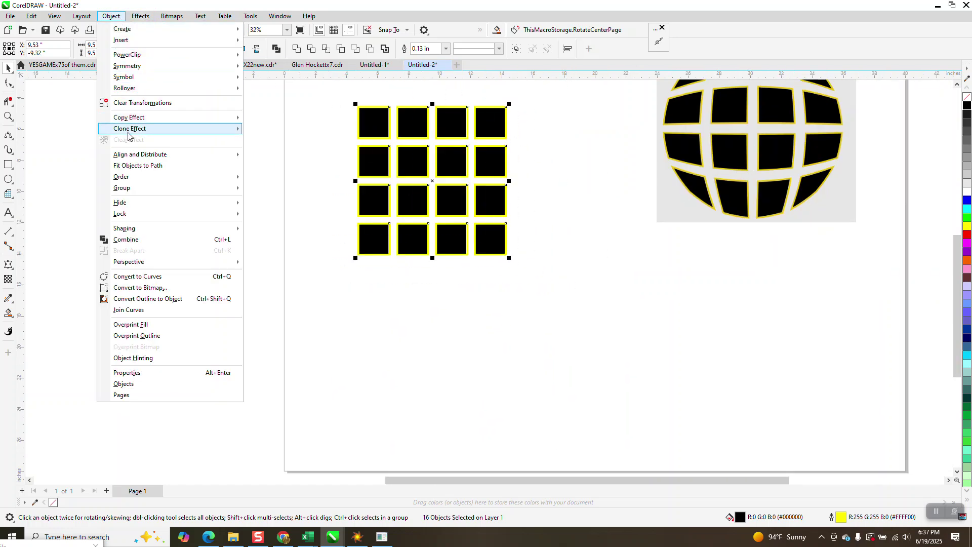
pyautogui.moveTo(132, 181)
pyautogui.moveTo(190, 189)
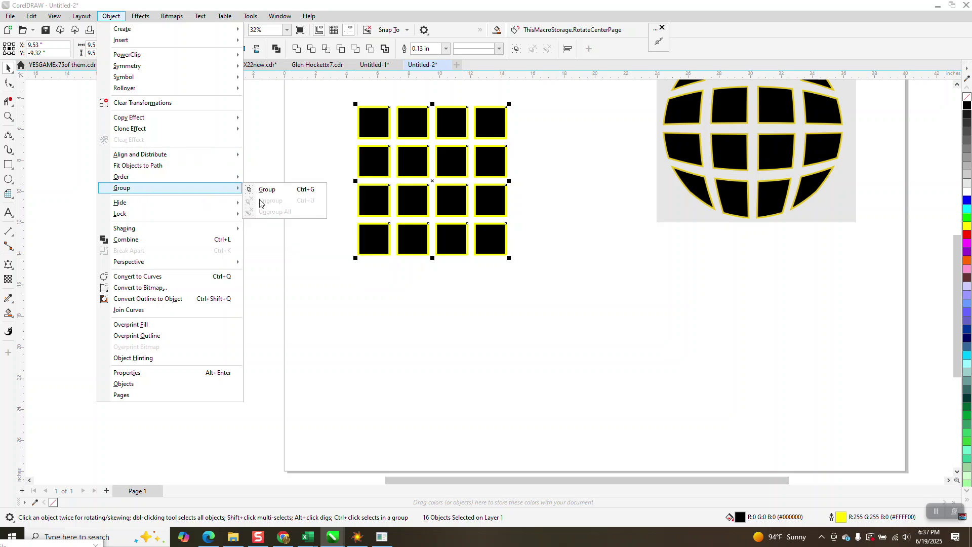
pyautogui.click(271, 189)
# Step: Draw a circle about 13 inches in diameter below the grid of squares
pyautogui.scroll(-1, 269, 184)
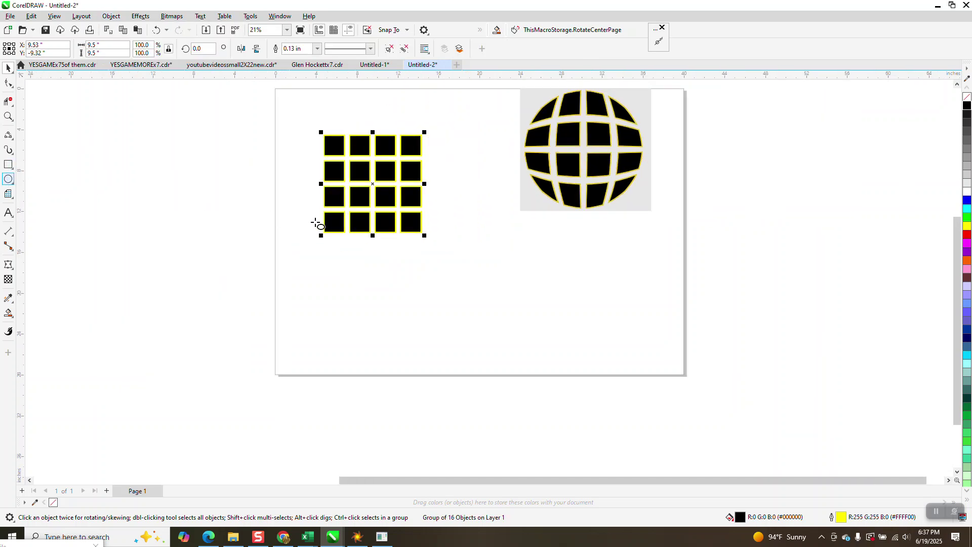
pyautogui.moveTo(517, 229); pyautogui.dragTo(406, 363)
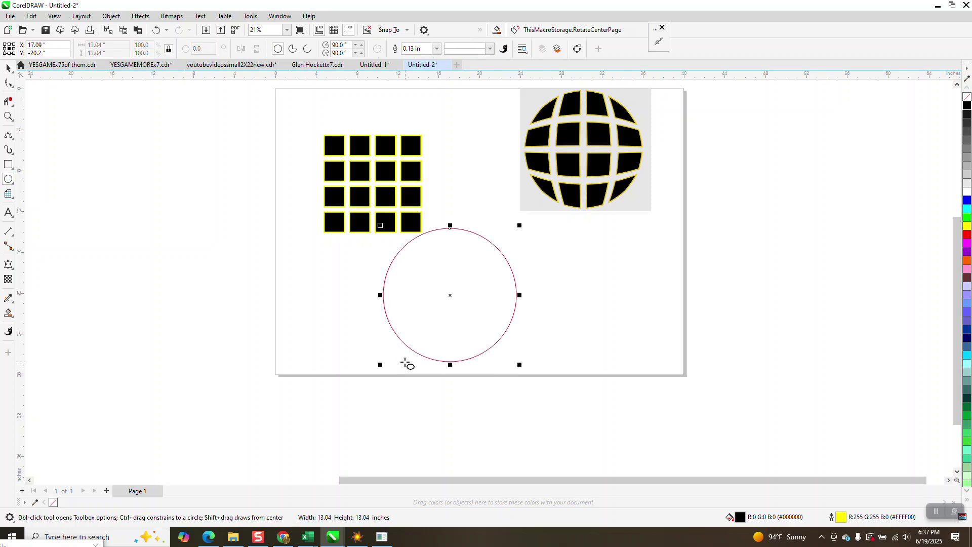
pyautogui.click(9, 69)
# Step: Apply an envelope to the grouped squares, created from the shape of the circle
pyautogui.click(391, 151)
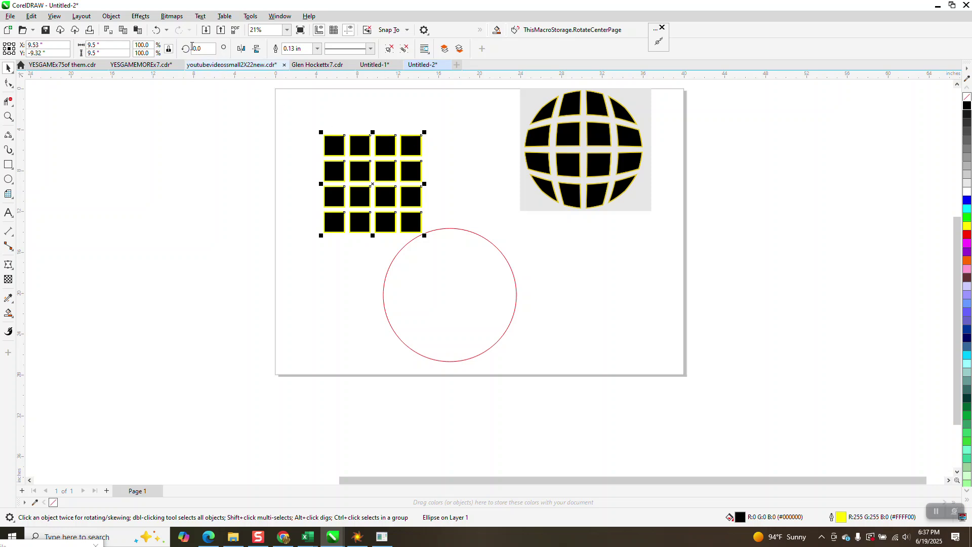
pyautogui.click(140, 17)
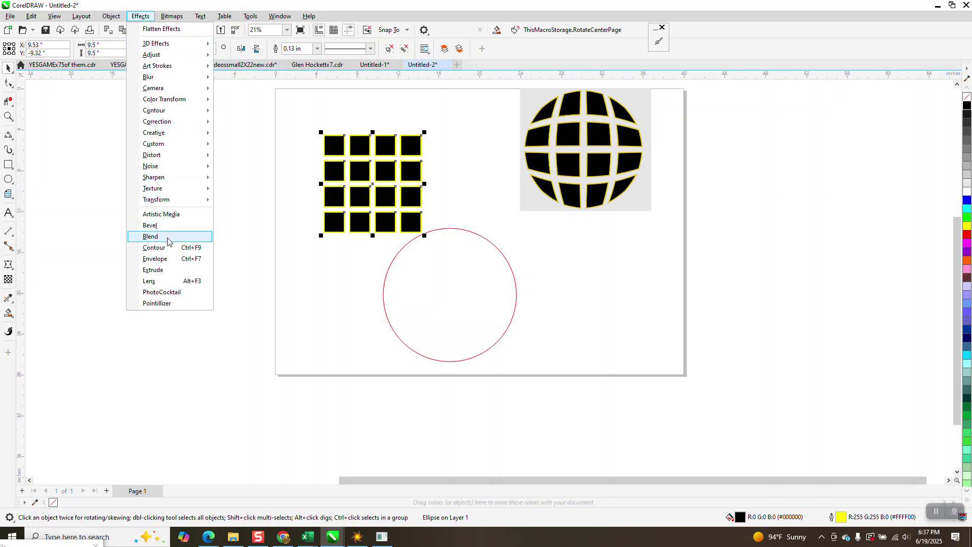
pyautogui.click(330, 260)
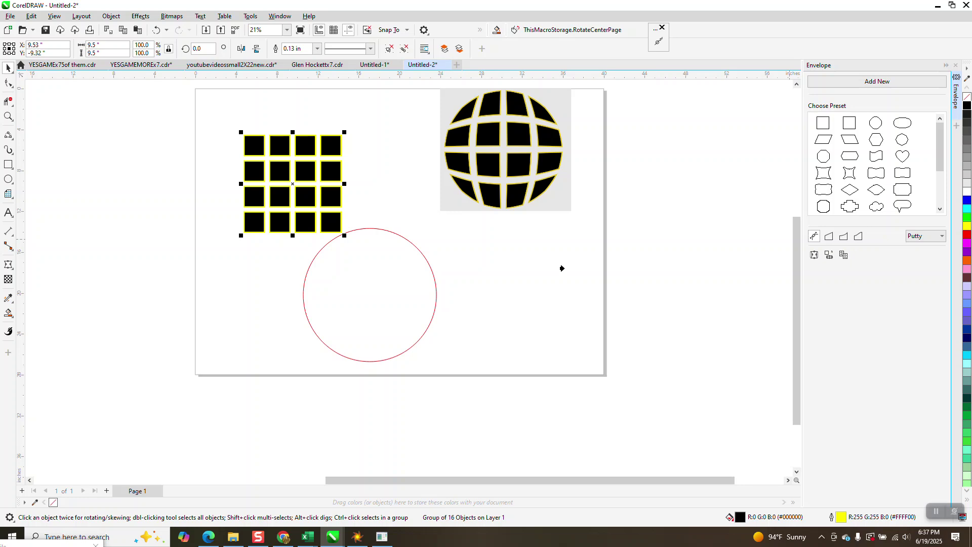
pyautogui.click(376, 300)
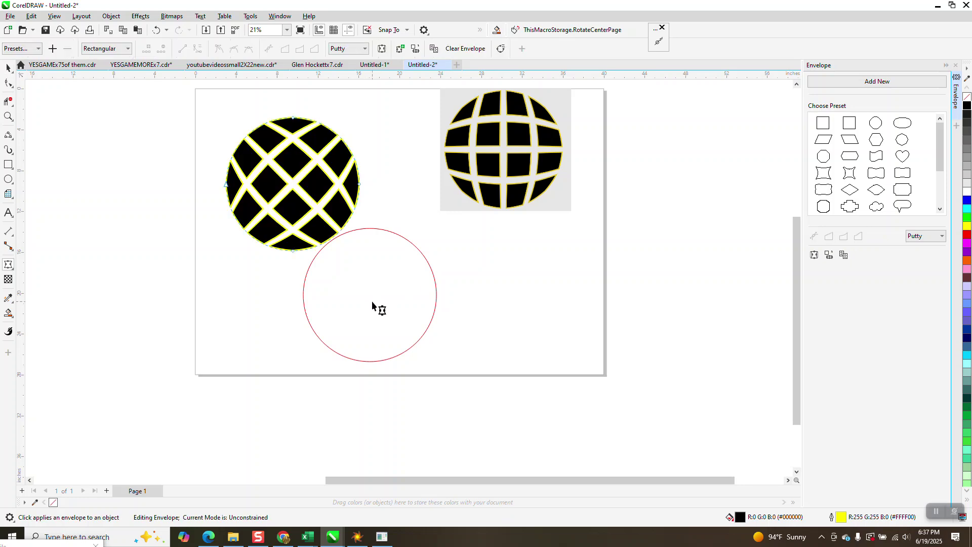
# Step: Rotate the enveloped globe group by 45 degrees
pyautogui.click(8, 67)
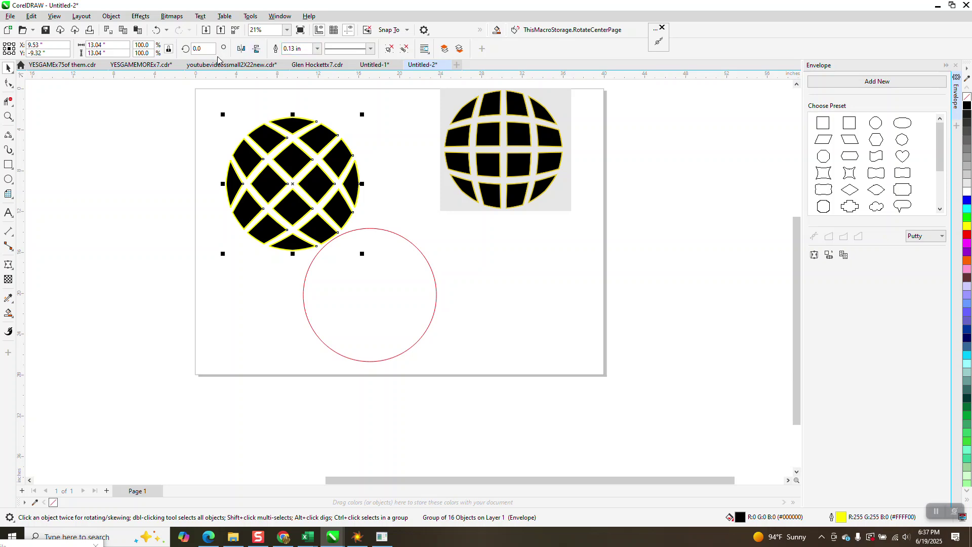
pyautogui.doubleClick(200, 49)
pyautogui.write('45')
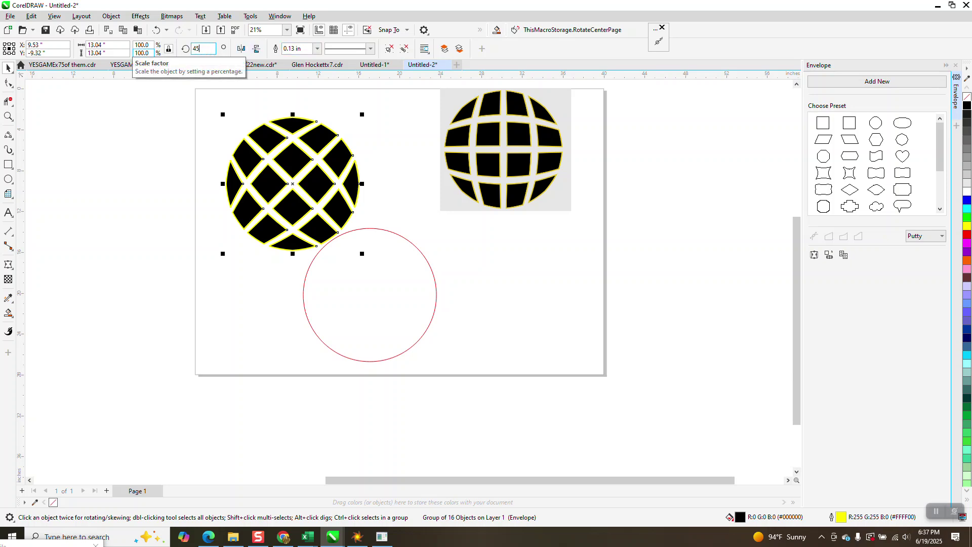
pyautogui.press('Return')
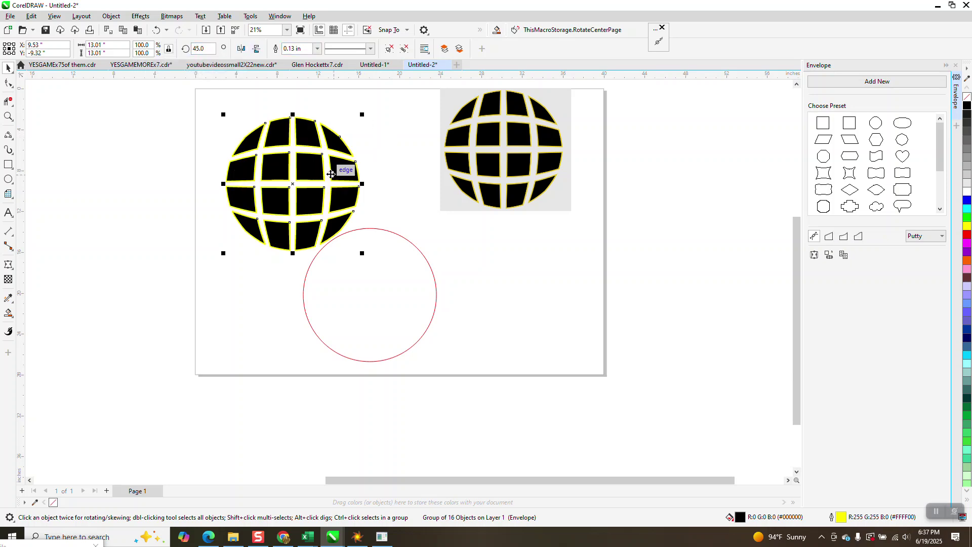
# Step: Delete the red circle and move the reference image next to the new globe
pyautogui.click(374, 275)
pyautogui.press('Delete')
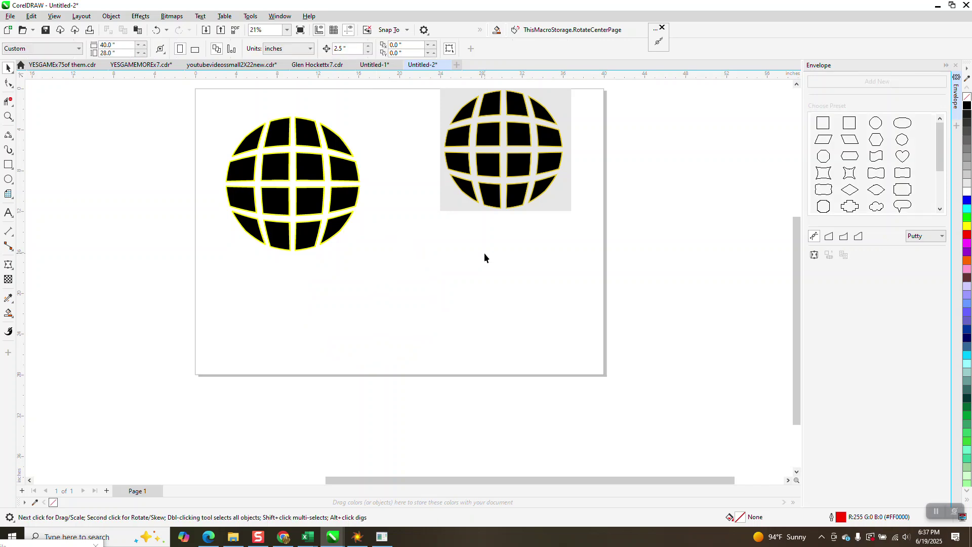
pyautogui.moveTo(541, 165); pyautogui.dragTo(466, 199)
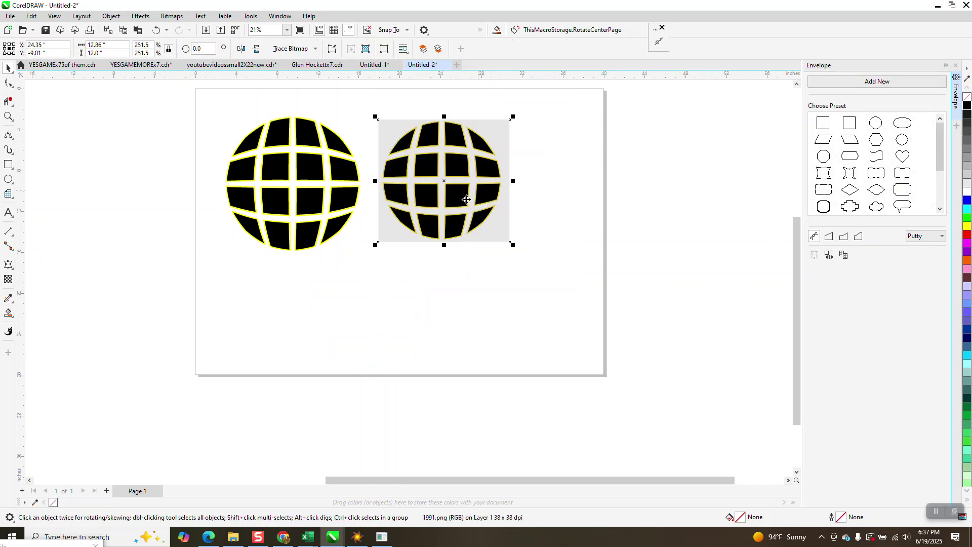
# Step: Compare the new globe with the reference image, examining the outer edge of its upper-right segment up close
pyautogui.click(8, 117)
pyautogui.moveTo(217, 153); pyautogui.dragTo(531, 255)
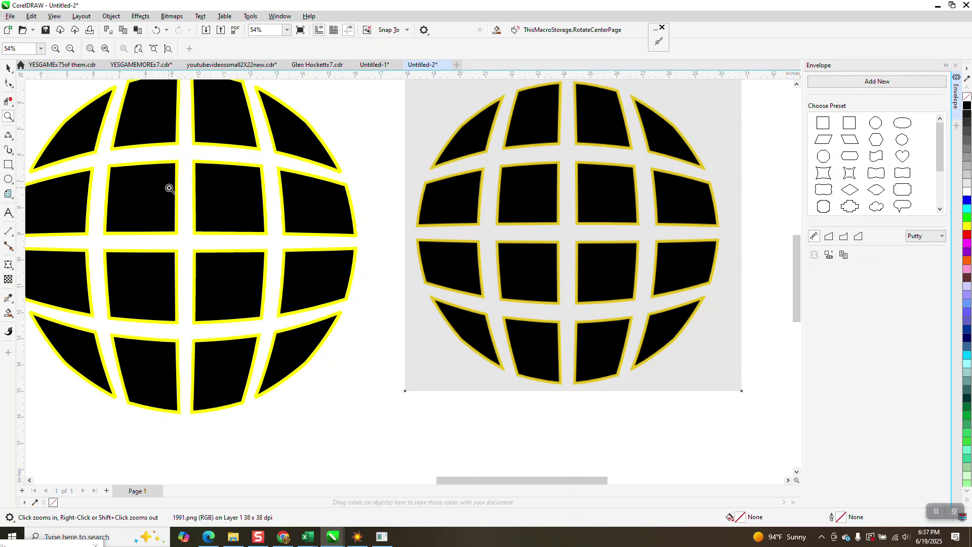
pyautogui.scroll(-1, 357, 236)
pyautogui.moveTo(293, 116); pyautogui.dragTo(354, 171)
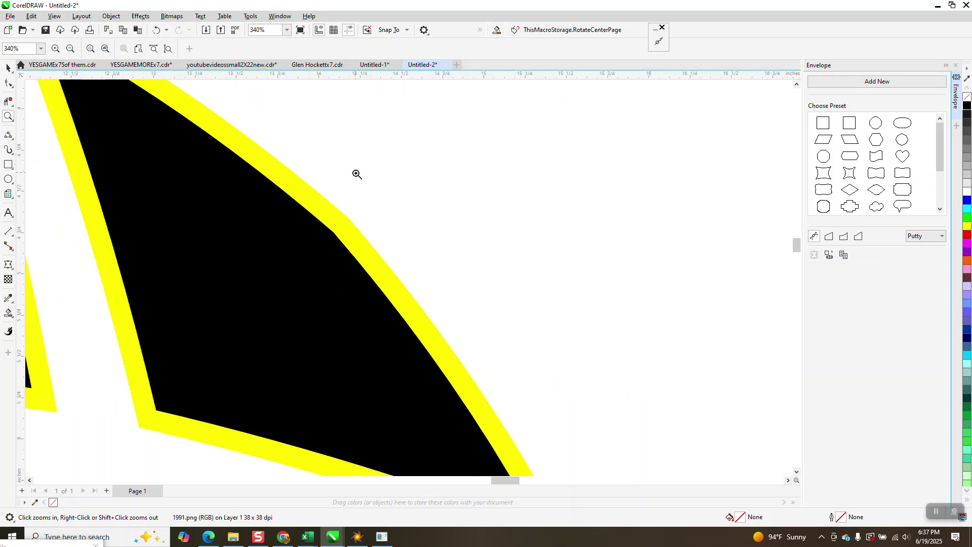
# Step: Undo the globe's edits back through the rotation, envelope, grouping and black fill to the 16 separate yellow-outlined squares
pyautogui.scroll(-5, 351, 182)
pyautogui.scroll(-10, 351, 212)
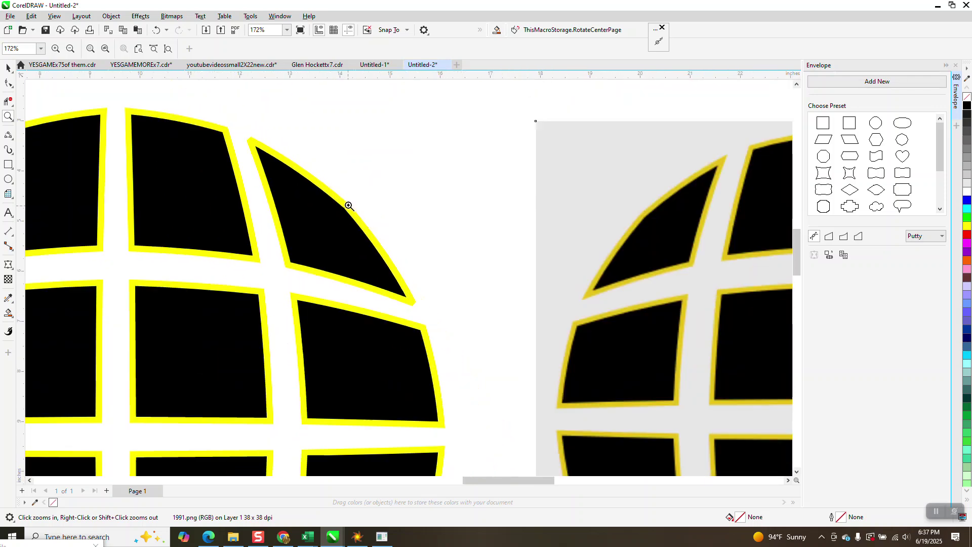
pyautogui.scroll(-1, 366, 193)
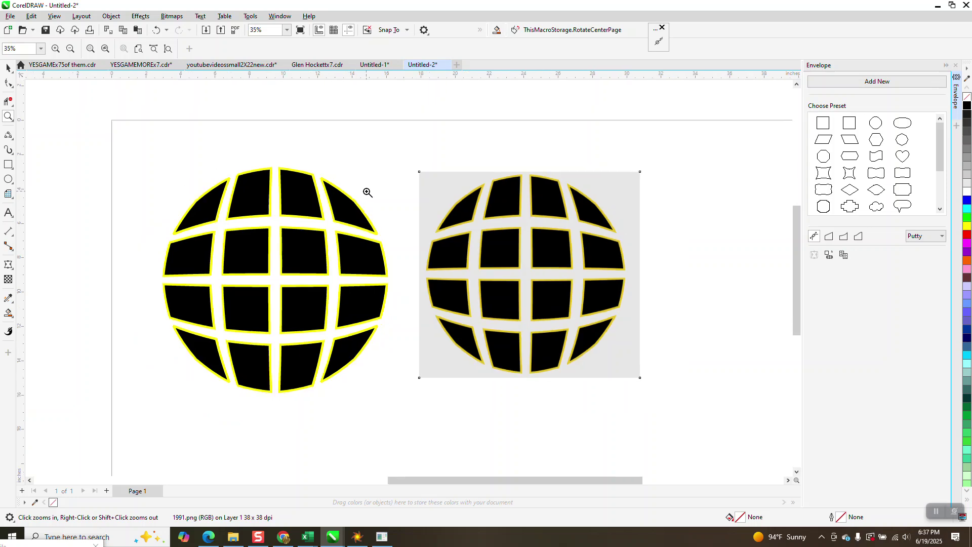
pyautogui.click(8, 68)
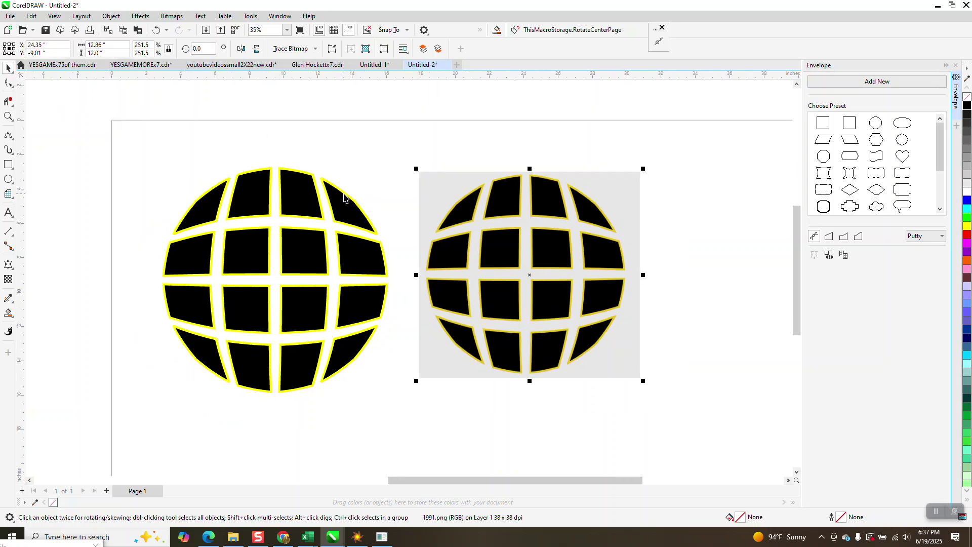
pyautogui.click(344, 195)
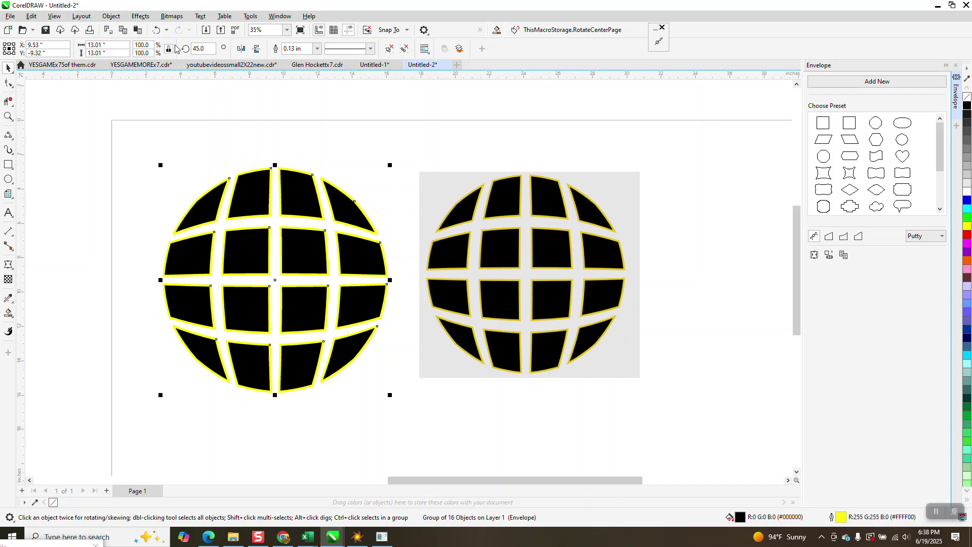
pyautogui.click(155, 31)
pyautogui.click(156, 30)
pyautogui.click(155, 30)
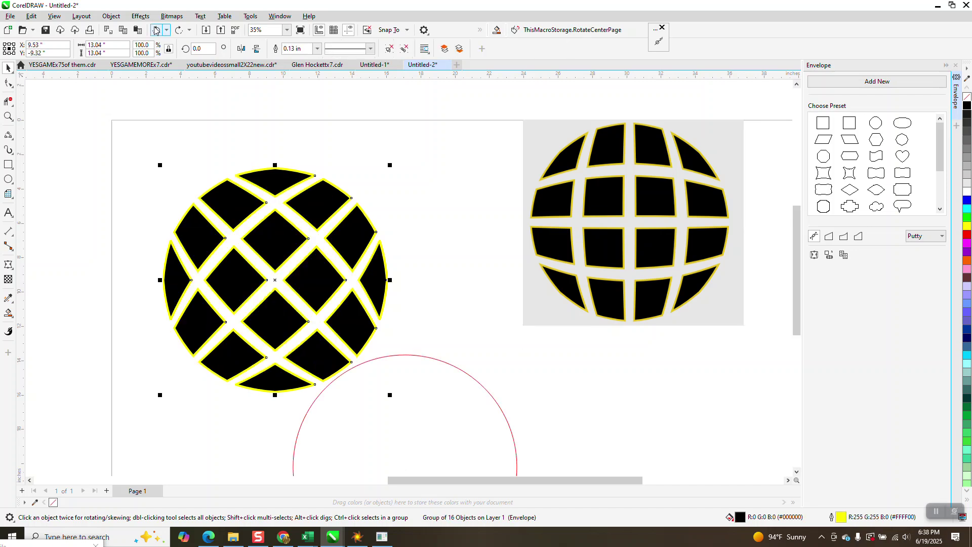
pyautogui.click(155, 31)
pyautogui.click(156, 31)
pyautogui.click(155, 31)
pyautogui.click(155, 31)
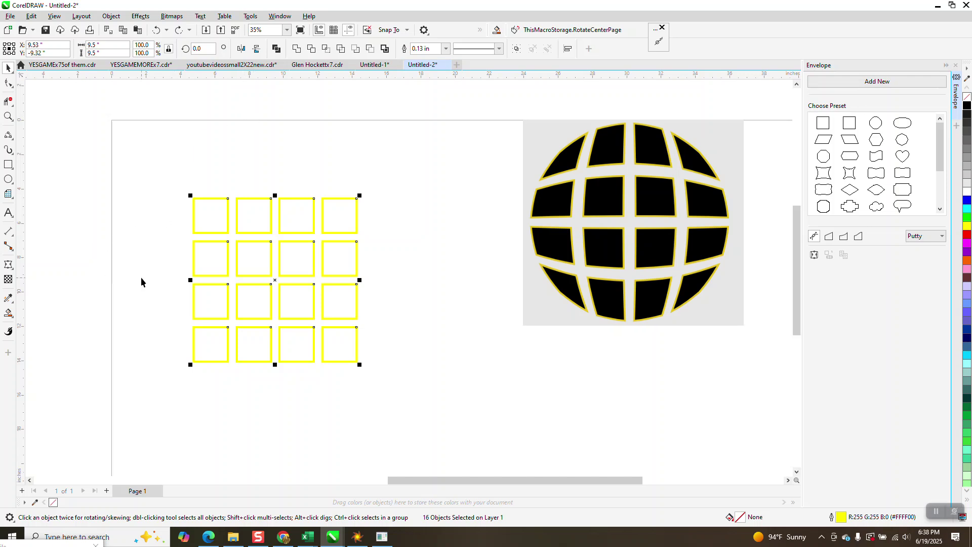
# Step: Sample the gold outline color from the reference image and apply it to the outline of the grid's upper-right square
pyautogui.click(14, 303)
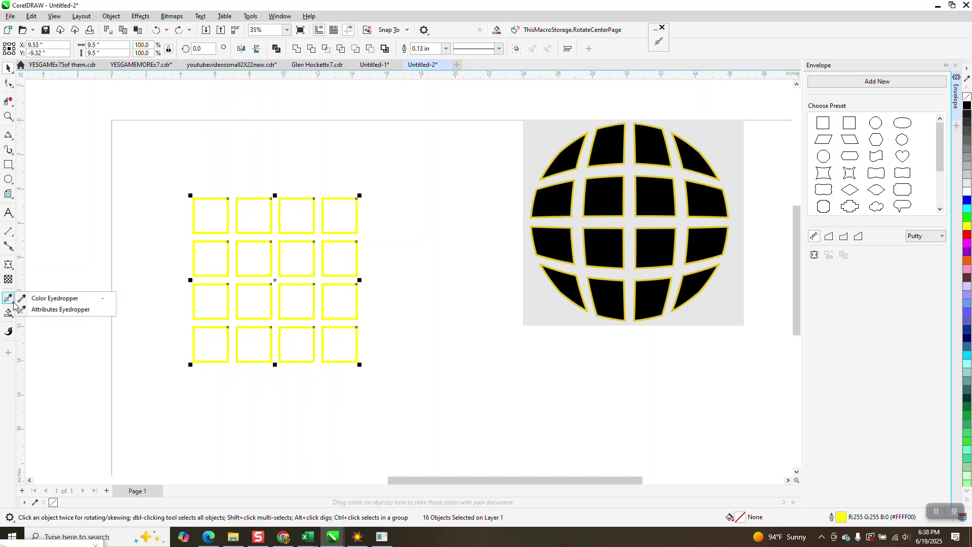
pyautogui.click(50, 301)
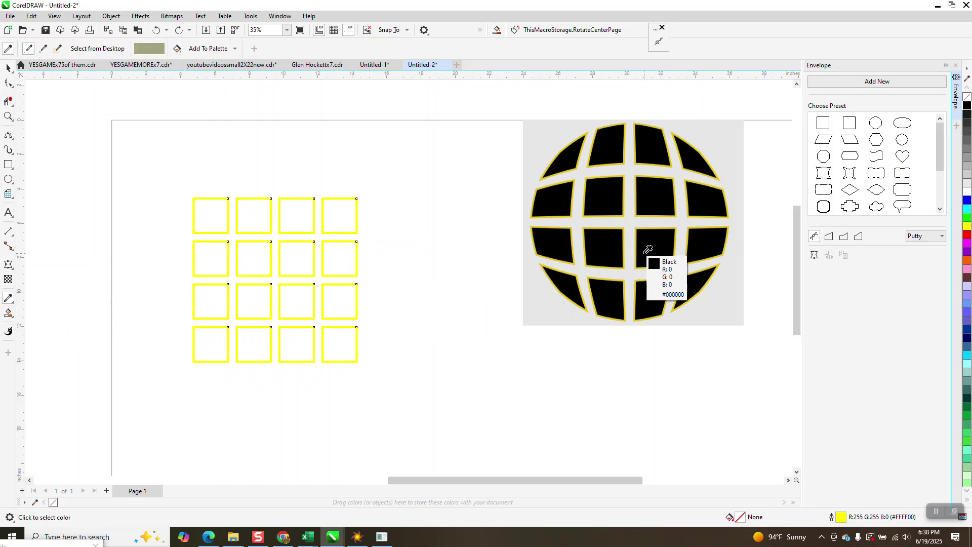
pyautogui.click(627, 212)
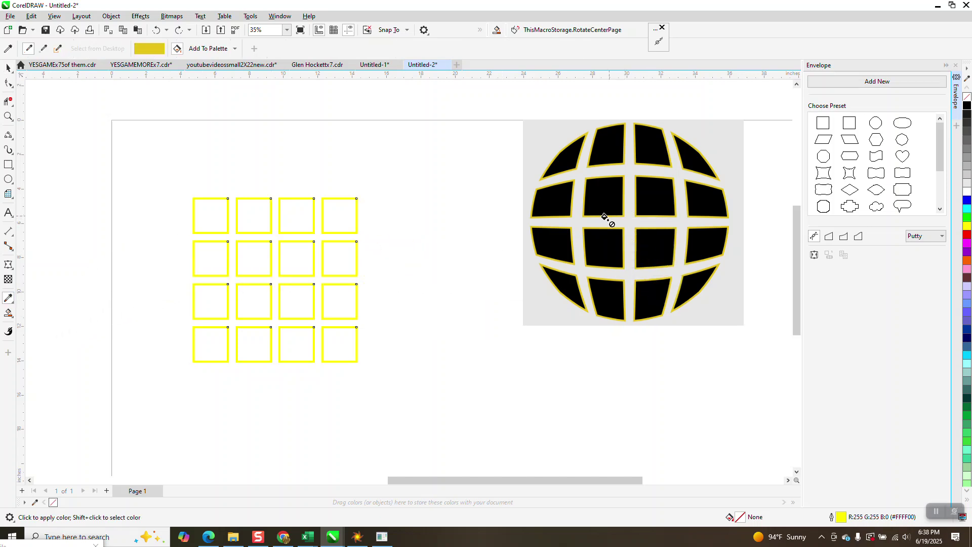
pyautogui.click(355, 218)
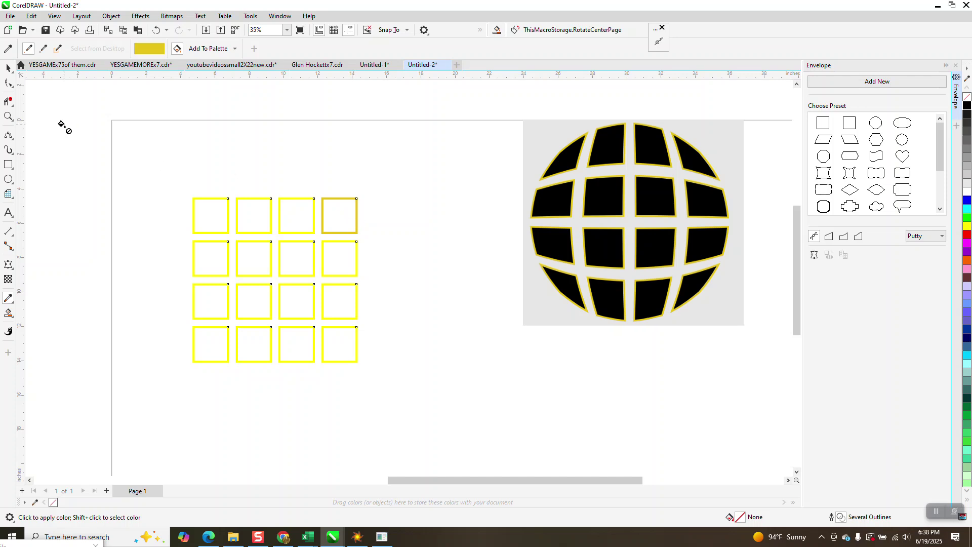
# Step: Move the gold-outlined square up and away from the grid, and delete the 15 yellow-outlined squares
pyautogui.doubleClick(8, 67)
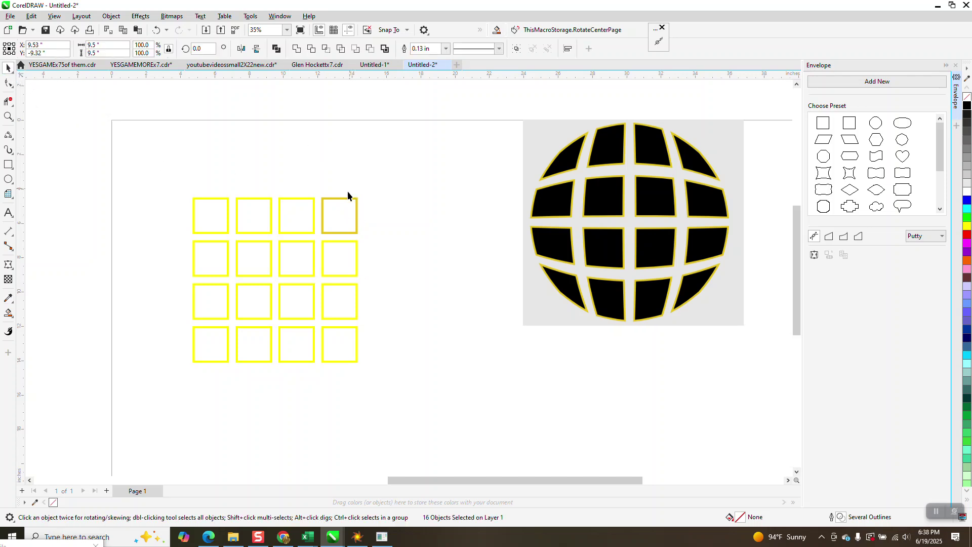
pyautogui.click(324, 208)
pyautogui.moveTo(324, 208); pyautogui.dragTo(208, 153)
pyautogui.moveTo(233, 275); pyautogui.dragTo(453, 420)
pyautogui.press('Delete')
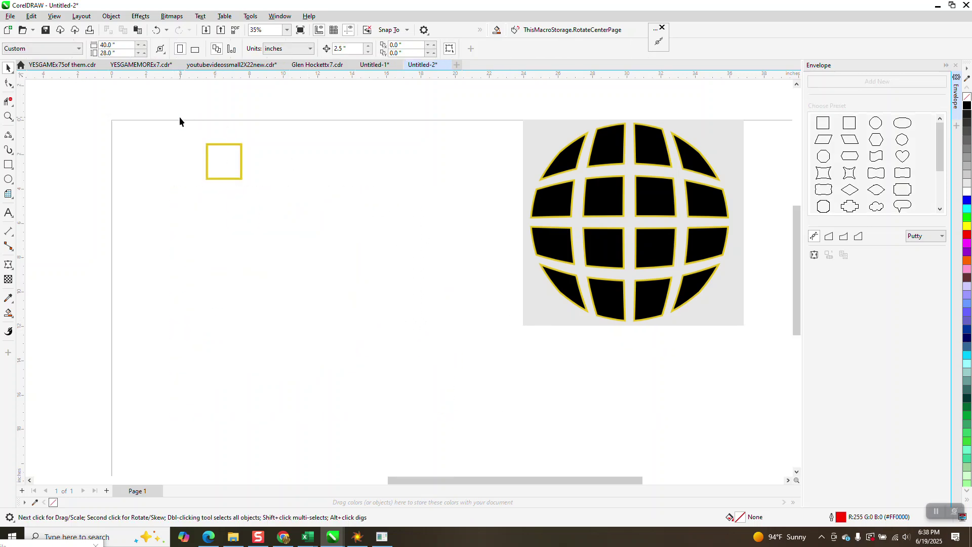
# Step: Fill the gold-outlined square with black and duplicate it three times to form a horizontal row of four
pyautogui.click(219, 166)
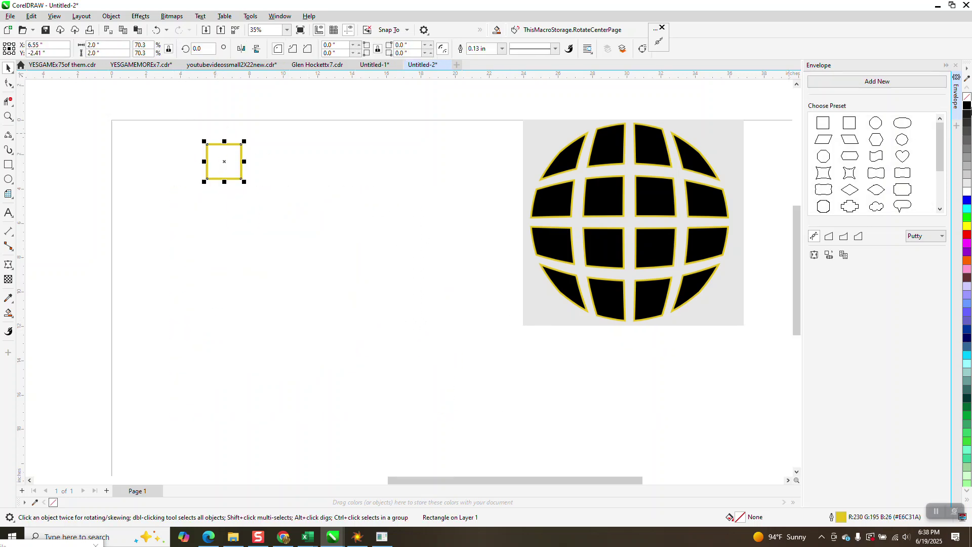
pyautogui.click(967, 105)
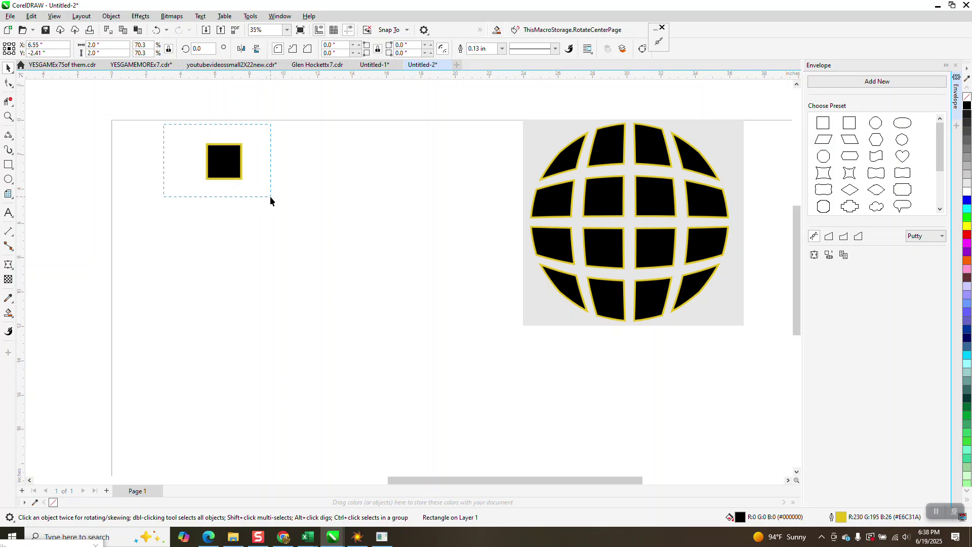
pyautogui.moveTo(270, 197); pyautogui.dragTo(270, 198)
pyautogui.hotkey('ctrl', 'd')
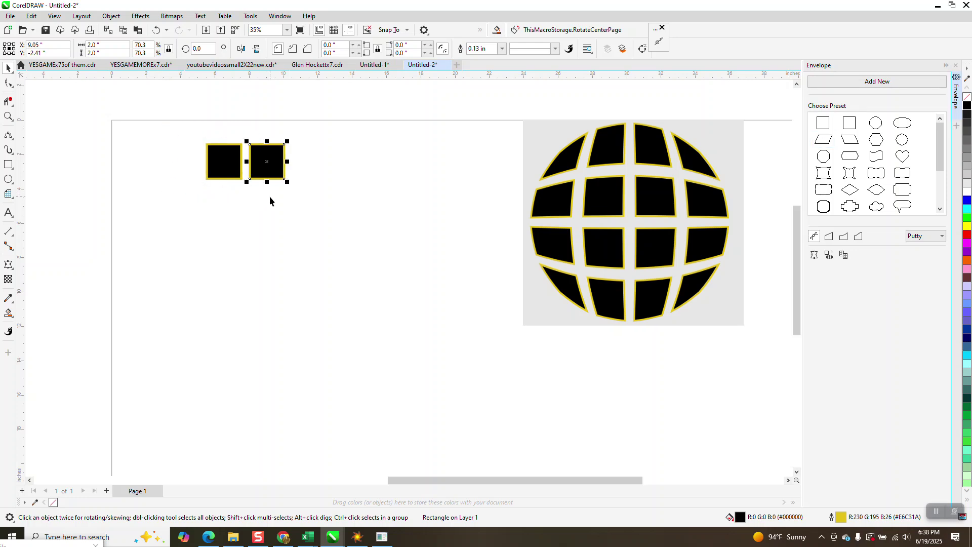
pyautogui.hotkey('ctrl', 'd')
pyautogui.hotkey('ctrl', 'd')
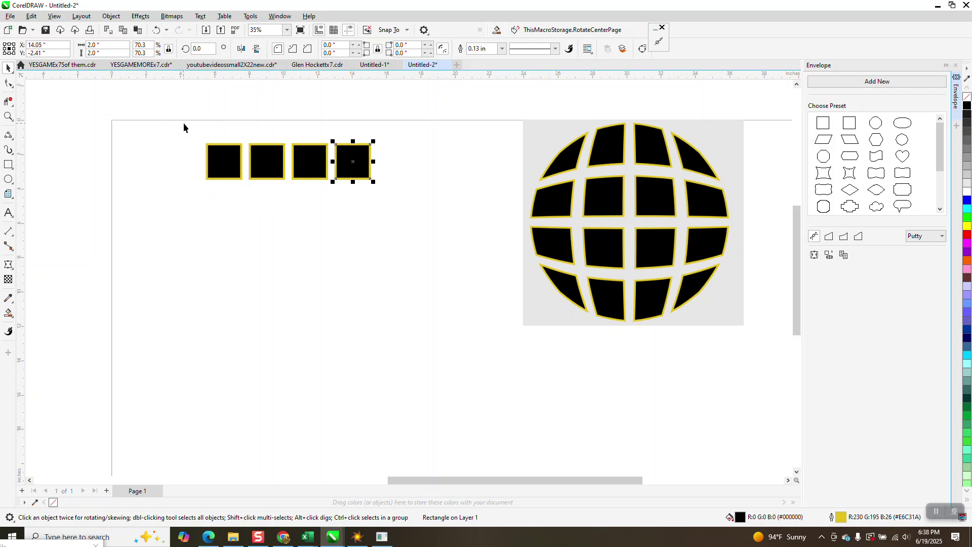
# Step: Copy the row of four squares downward three times at 2.5 inch spacing to build a 4 by 4 grid
pyautogui.moveTo(183, 123); pyautogui.dragTo(393, 206)
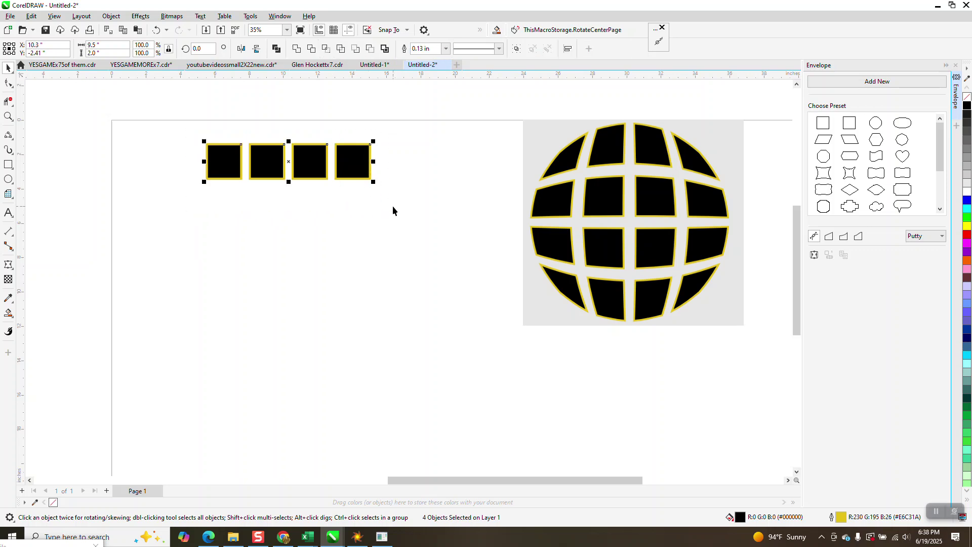
pyautogui.press('KP_Add')
pyautogui.press('Down')
pyautogui.press('KP_Add')
pyautogui.press('Down')
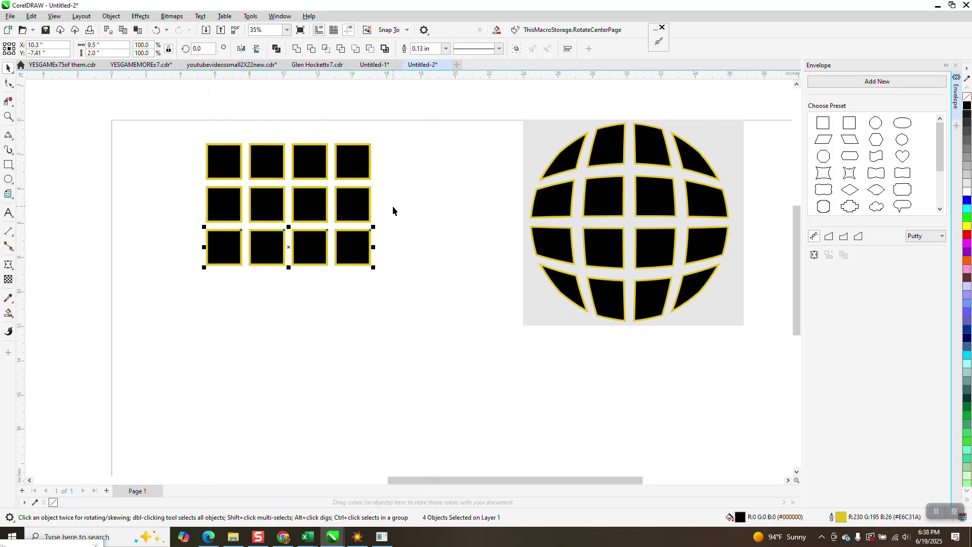
pyautogui.press('KP_Add')
pyautogui.press('Down')
# Step: Group all 16 gold-outlined black squares
pyautogui.moveTo(189, 116); pyautogui.dragTo(434, 362)
pyautogui.click(116, 18)
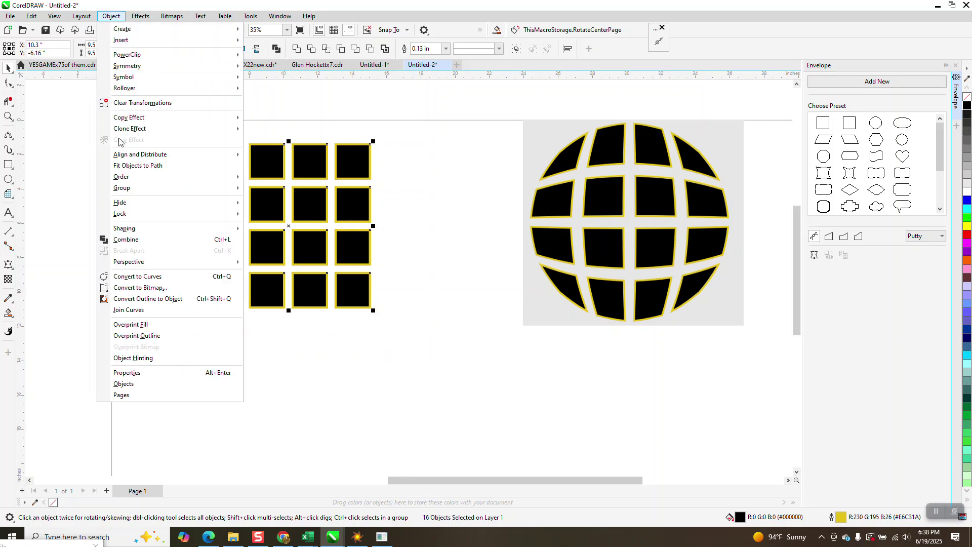
pyautogui.moveTo(222, 188)
pyautogui.click(267, 189)
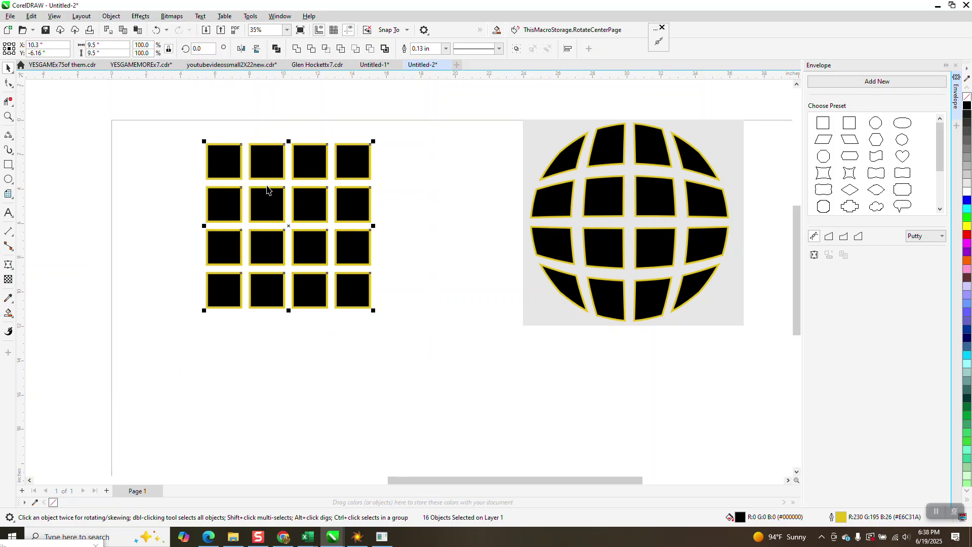
# Step: Draw a circle about 10.5 inches in diameter in the empty area below the grid of squares
pyautogui.press('F7')
pyautogui.scroll(-1, 197, 159)
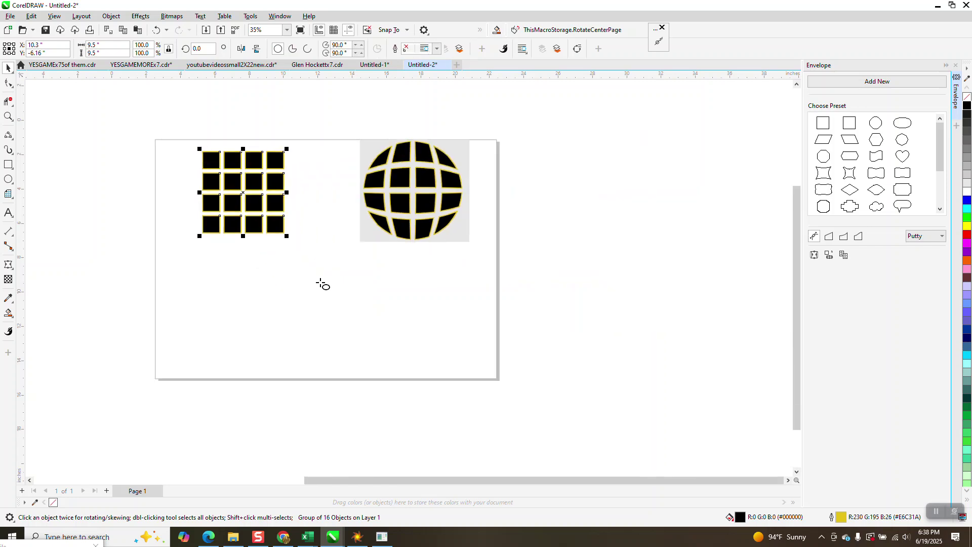
pyautogui.moveTo(329, 251)
pyautogui.mouseDown()
pyautogui.moveTo(265, 340)
pyautogui.moveTo(240, 343)
pyautogui.mouseUp()
pyautogui.press('space')
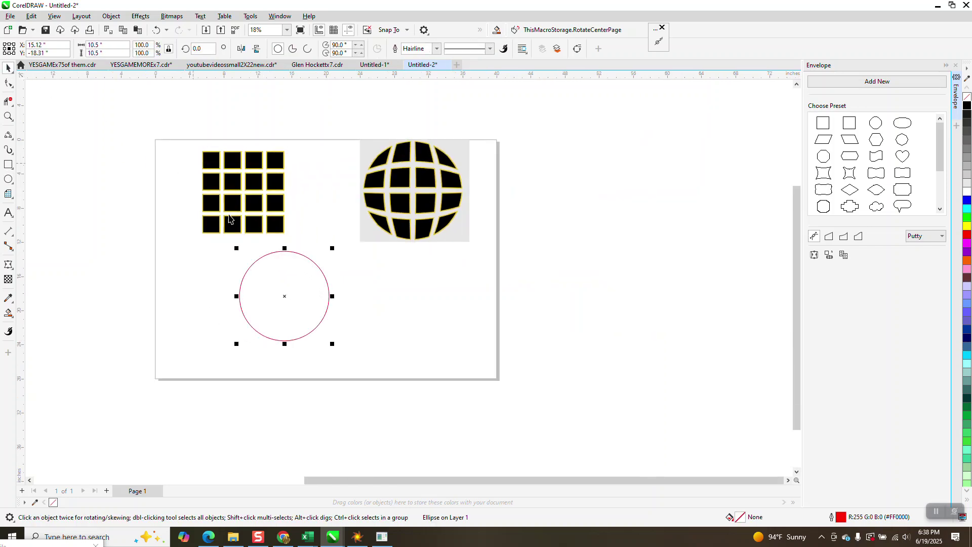
# Step: Shift the grouped squares slightly to the right and apply an envelope to them created from the circle's shape
pyautogui.click(239, 204)
pyautogui.moveTo(281, 190); pyautogui.dragTo(303, 190)
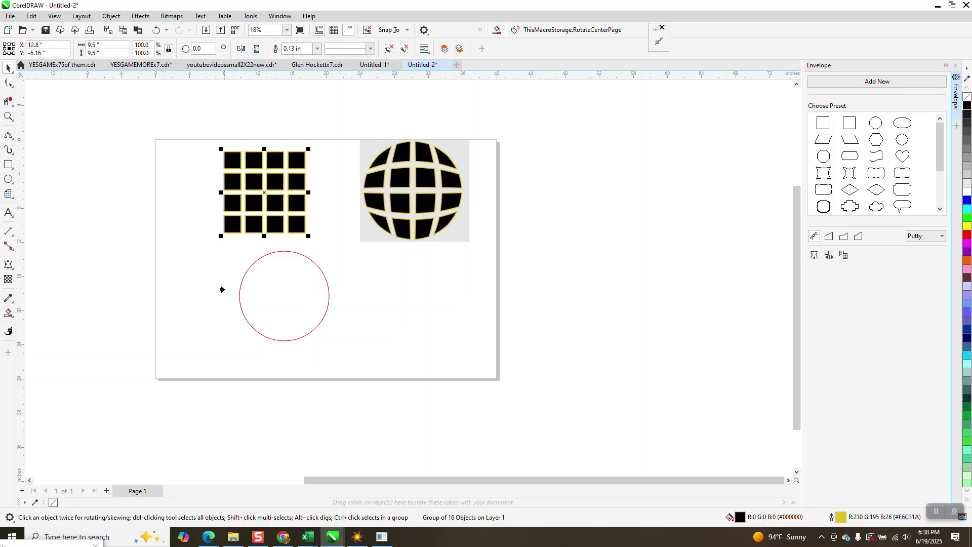
pyautogui.click(273, 290)
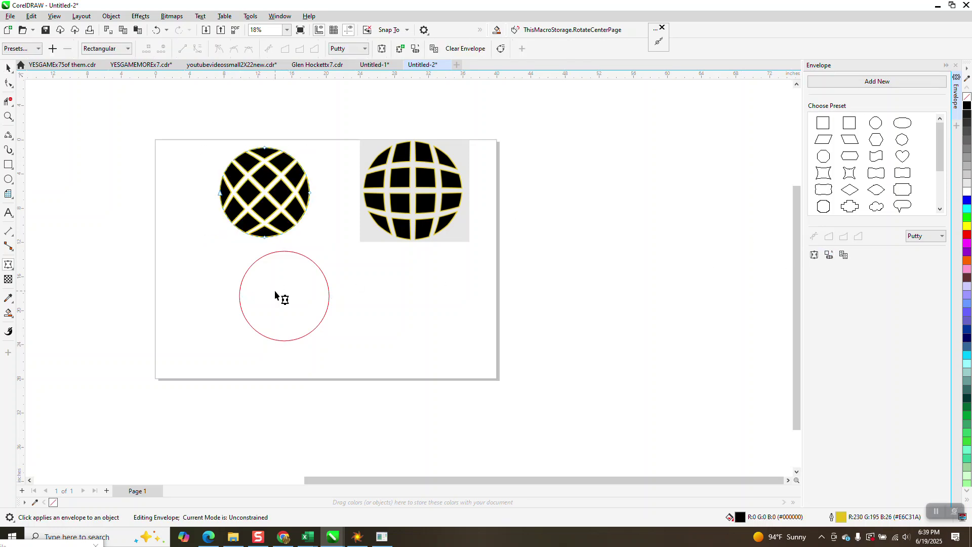
# Step: Rotate the enveloped group by 45 degrees and delete the red circle
pyautogui.click(5, 69)
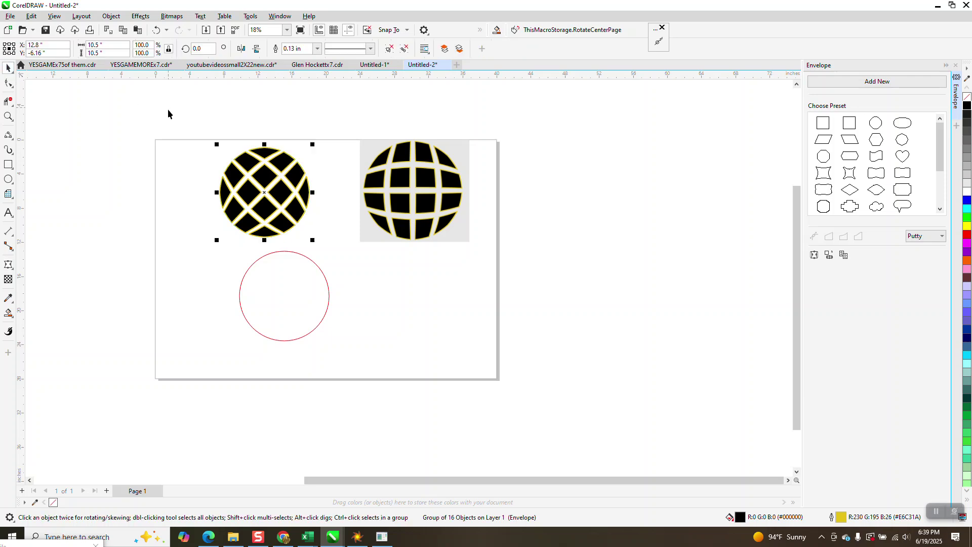
pyautogui.write('45')
pyautogui.press('Return')
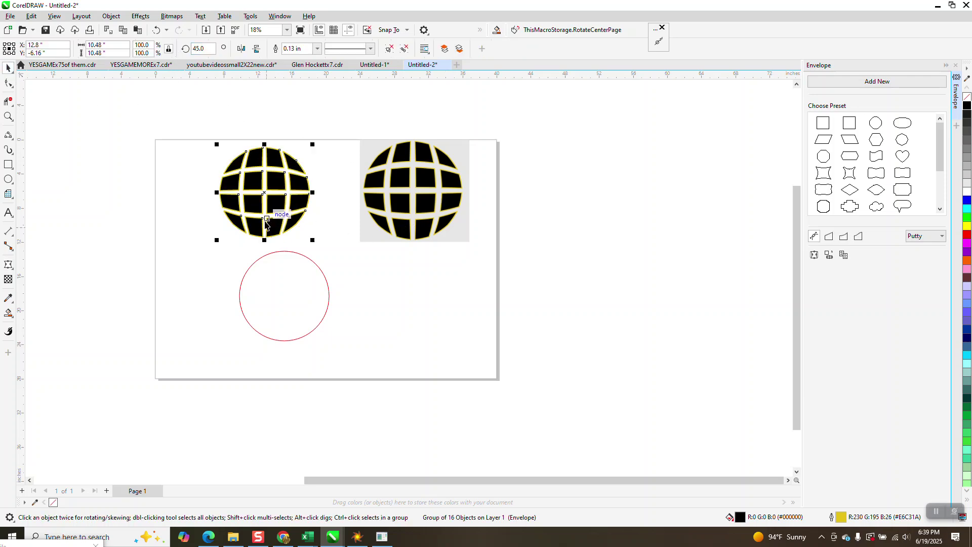
pyautogui.moveTo(284, 295); pyautogui.dragTo(316, 327)
pyautogui.press('Delete')
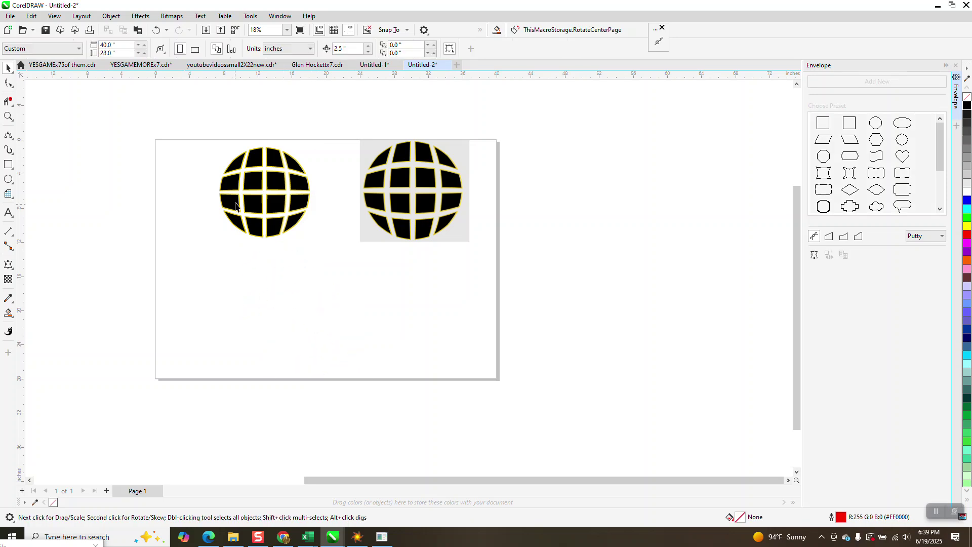
# Step: Scale the globe up to about 11.41 inches wide and move it close beside the reference image
pyautogui.moveTo(236, 204); pyautogui.dragTo(242, 204)
pyautogui.moveTo(318, 145); pyautogui.dragTo(330, 137)
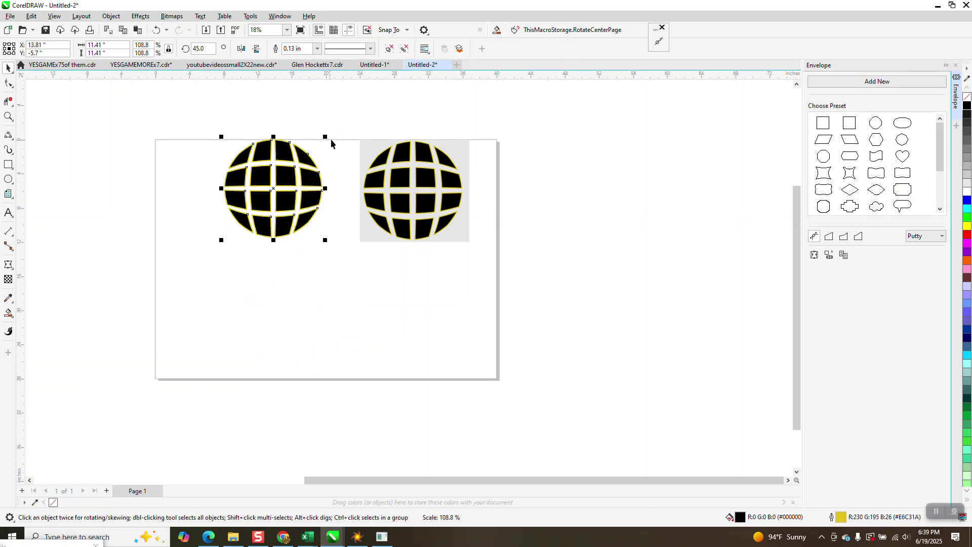
pyautogui.moveTo(298, 176); pyautogui.dragTo(323, 179)
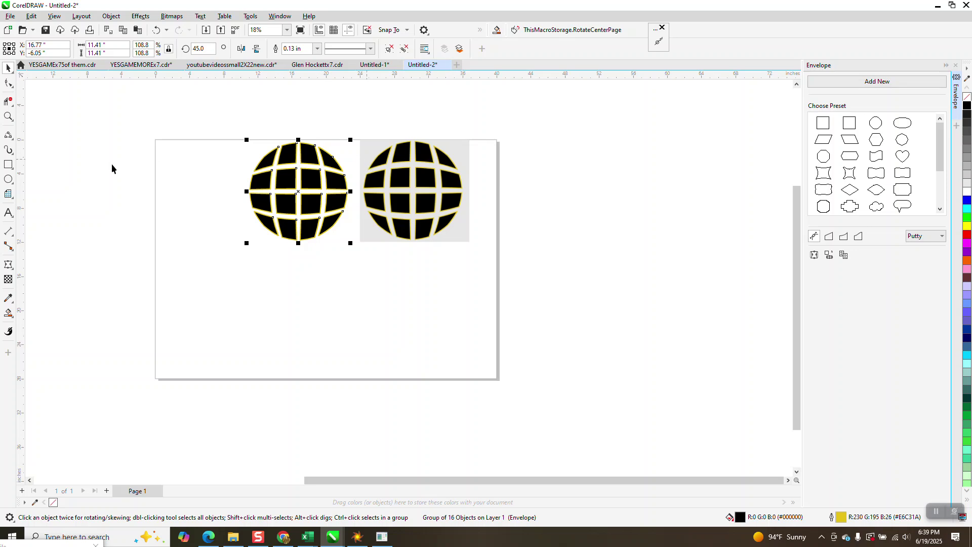
# Step: Draw a rectangle about 14.5 by 12 inches around the new globe, adjoining the reference image, and fill it with light gray
pyautogui.click(8, 164)
pyautogui.moveTo(236, 141); pyautogui.dragTo(360, 242)
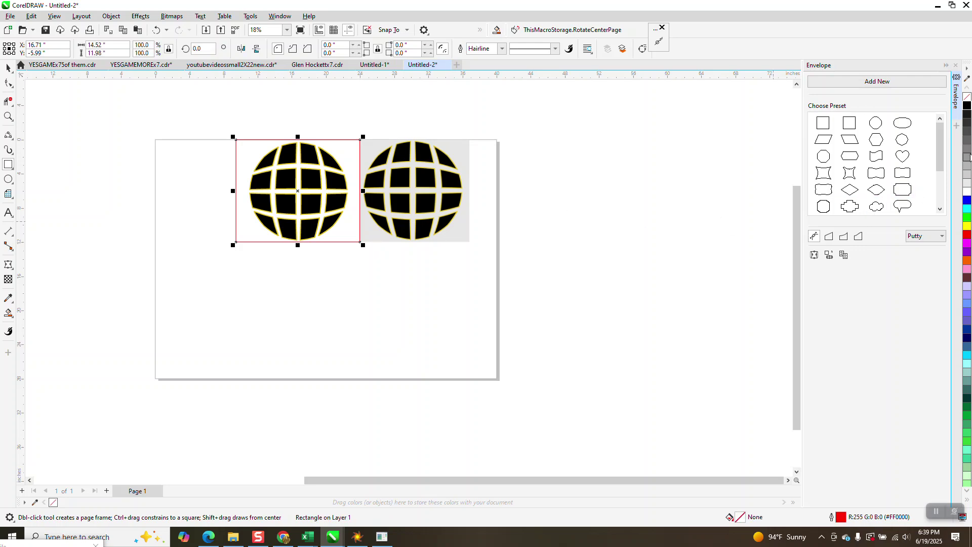
pyautogui.click(968, 173)
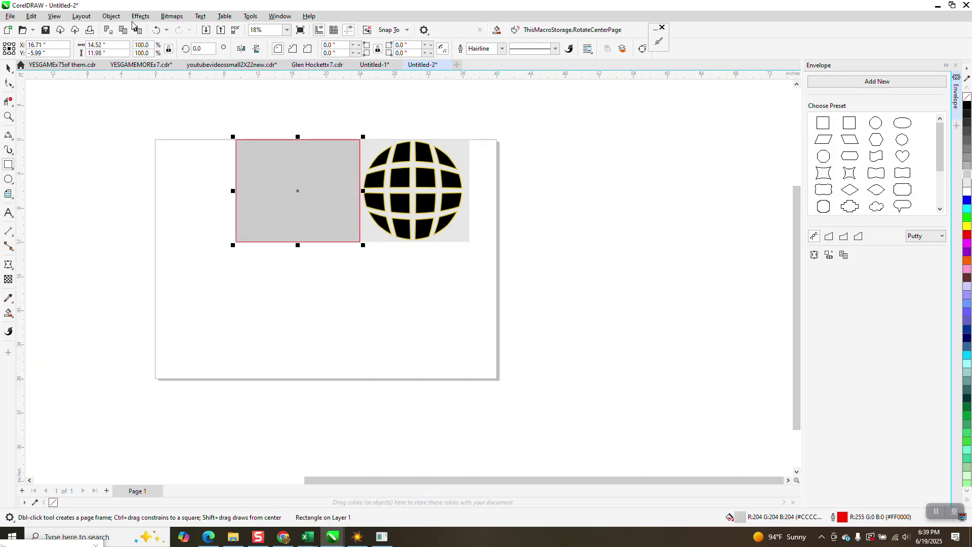
# Step: Send the gray rectangle to the back of the page, behind the globe
pyautogui.click(108, 19)
pyautogui.moveTo(201, 178)
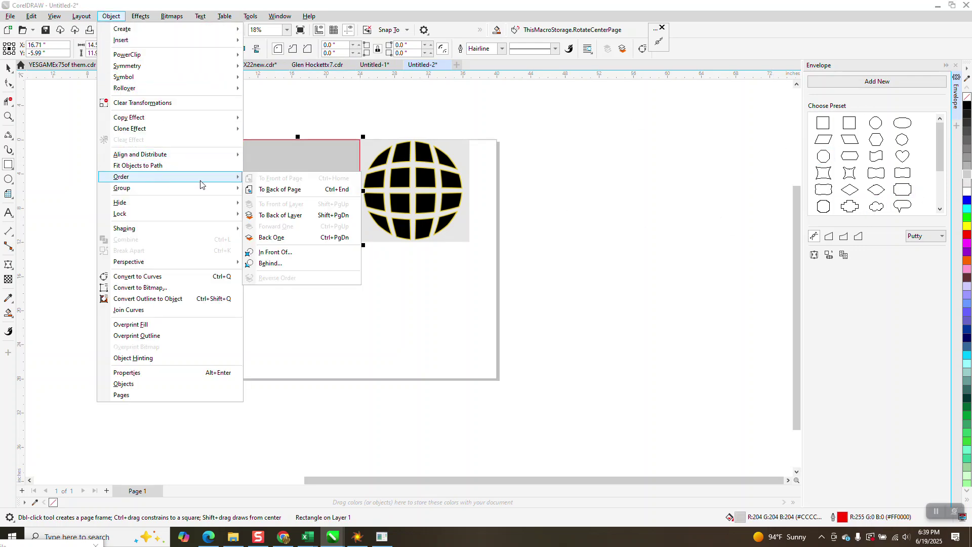
pyautogui.click(268, 191)
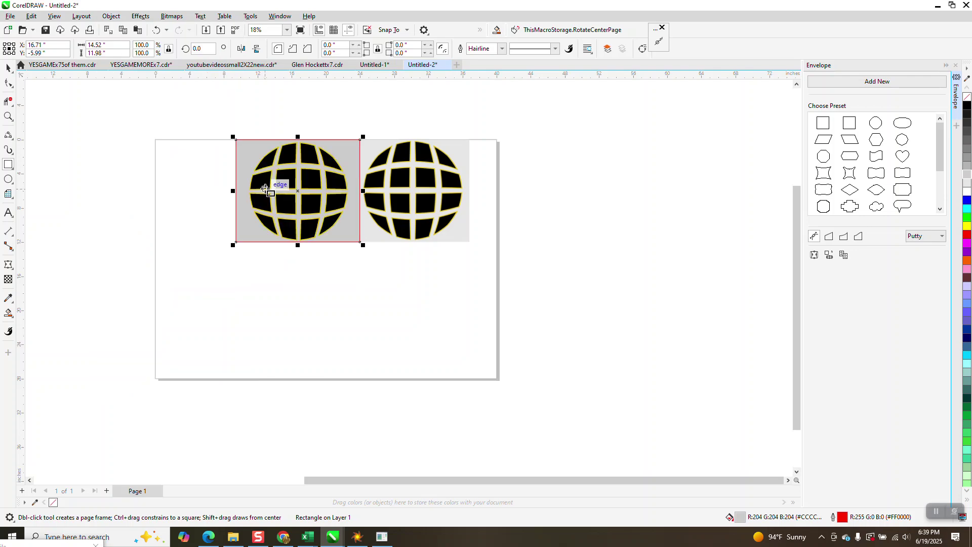
# Step: Compare the new globe on its gray background with the reference image, first up close and then side by side
pyautogui.click(8, 117)
pyautogui.moveTo(238, 144); pyautogui.dragTo(401, 253)
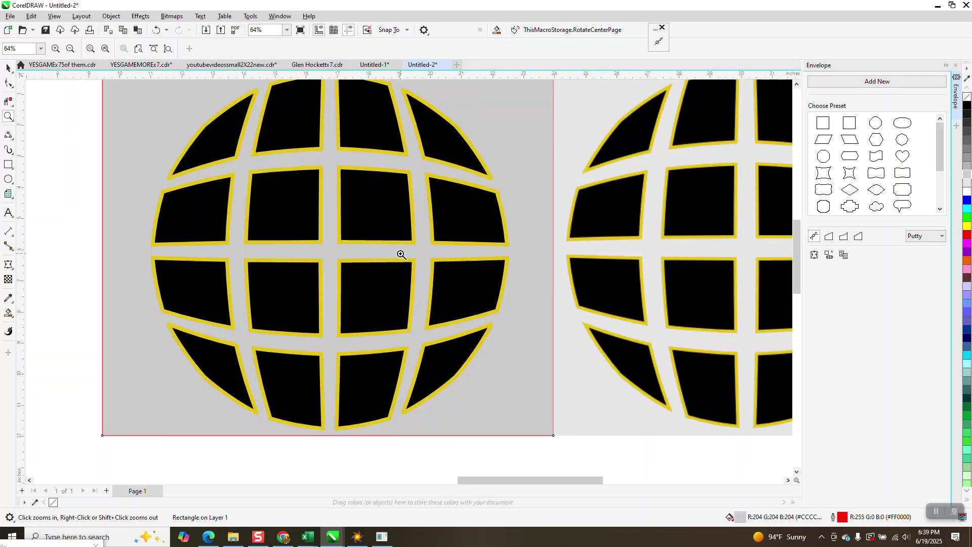
pyautogui.scroll(-2, 365, 228)
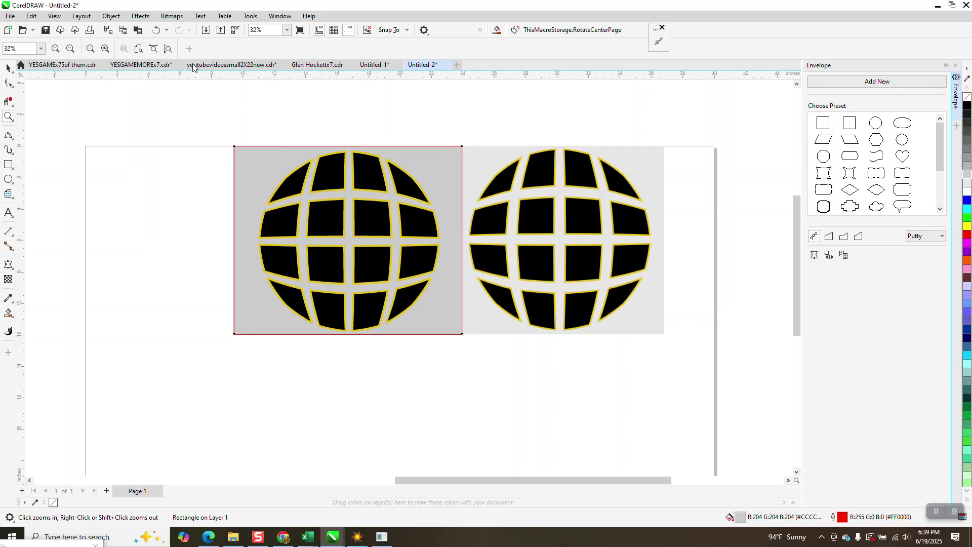
# Step: Try a black fill on the background rectangle behind the new globe, and undo it
pyautogui.click(156, 30)
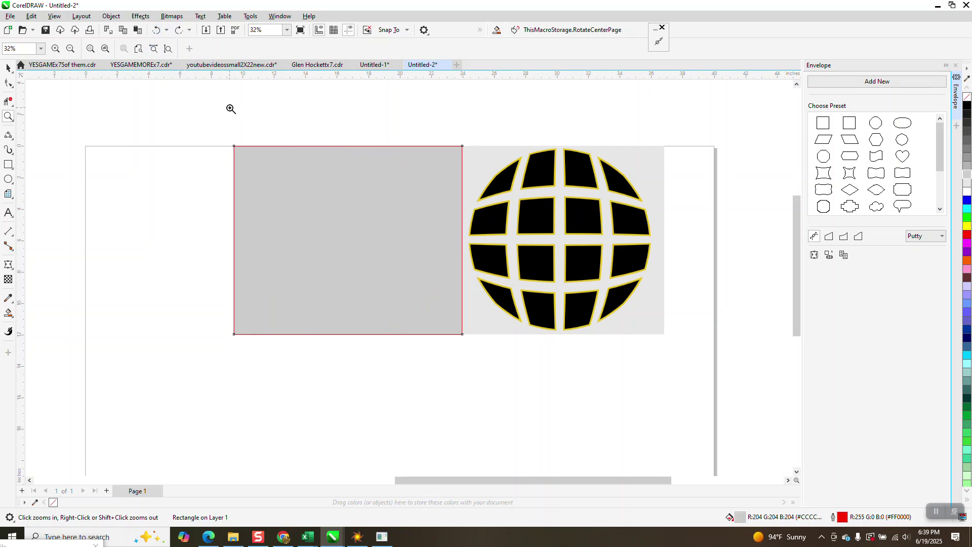
pyautogui.click(180, 30)
pyautogui.click(8, 68)
pyautogui.click(206, 159)
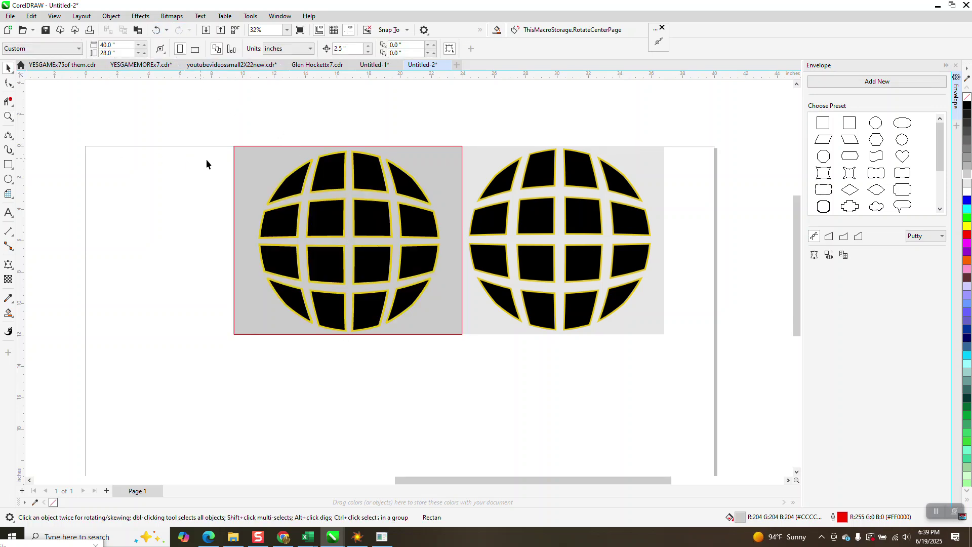
pyautogui.click(251, 163)
pyautogui.click(966, 107)
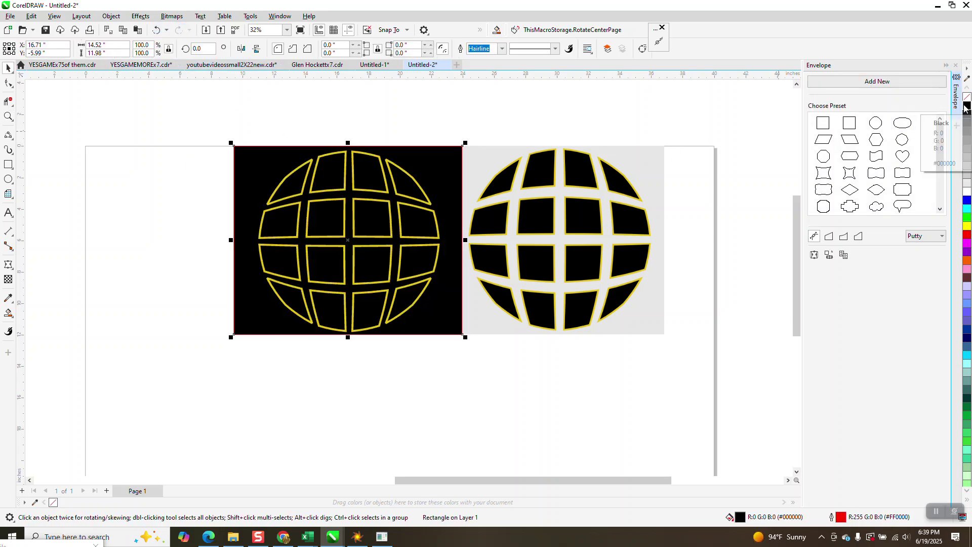
pyautogui.click(156, 30)
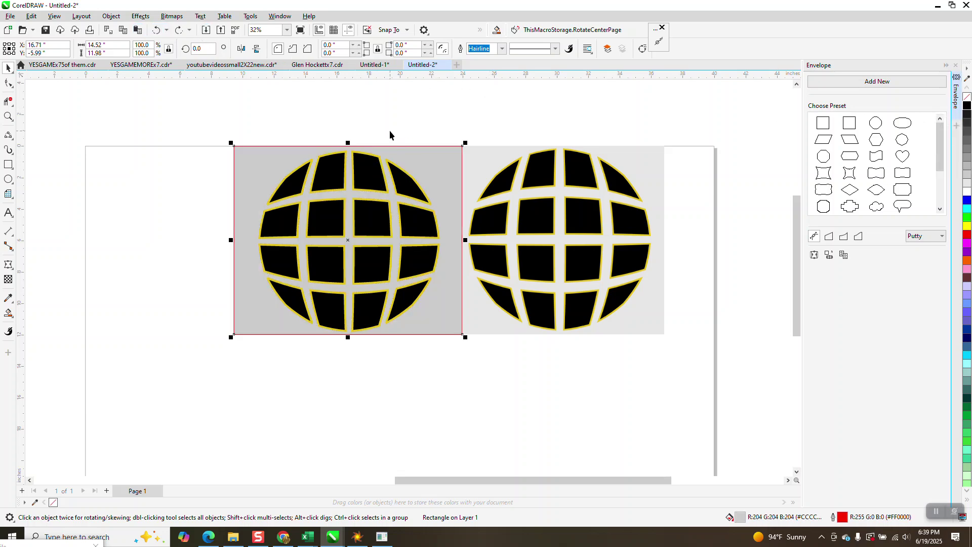
# Step: Delete the background rectangle behind the new globe and ungroup the globe into its individual tiles
pyautogui.press('Delete')
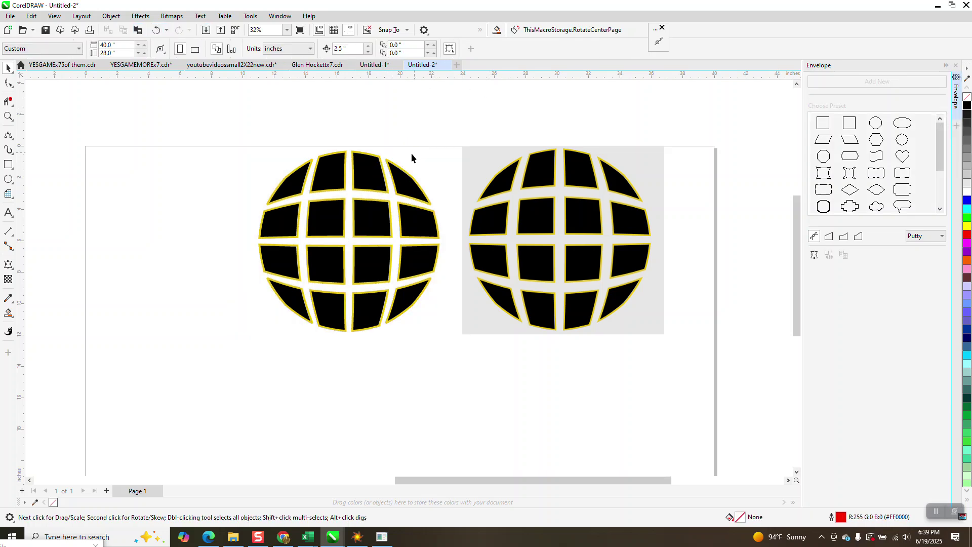
pyautogui.click(376, 177)
pyautogui.click(111, 16)
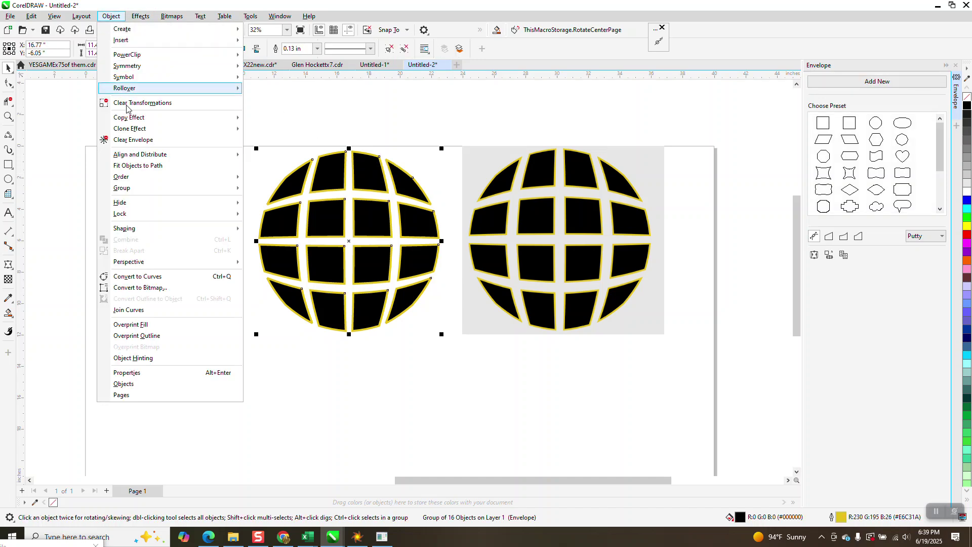
pyautogui.moveTo(169, 190)
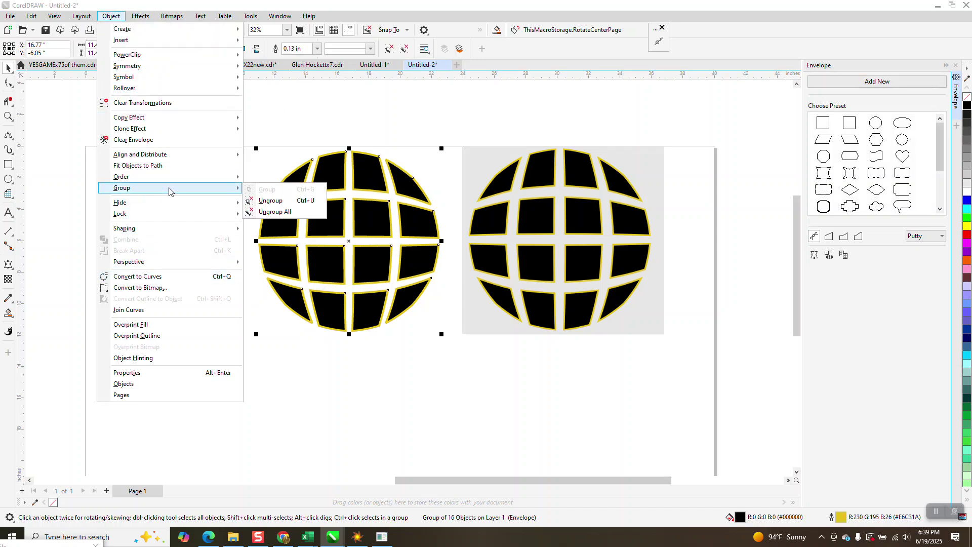
pyautogui.click(256, 200)
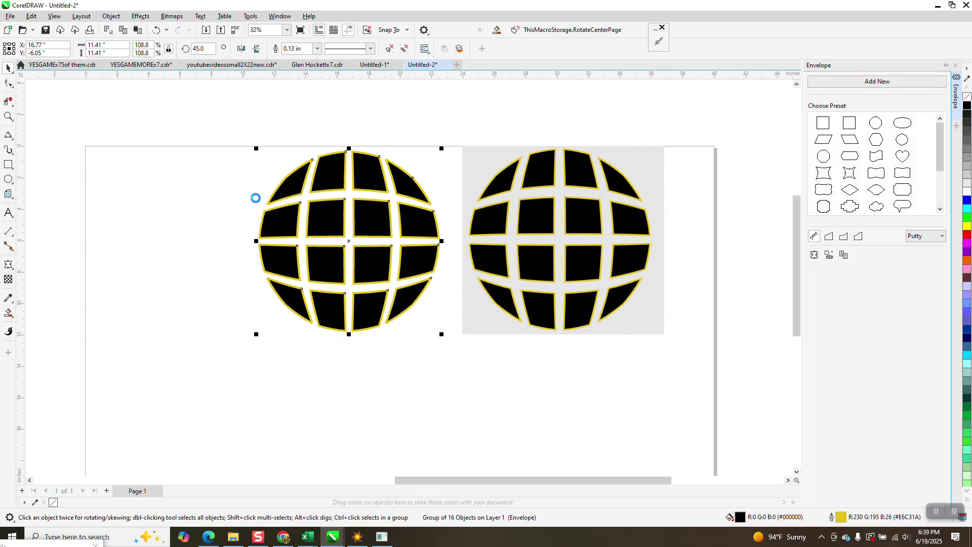
pyautogui.click(336, 177)
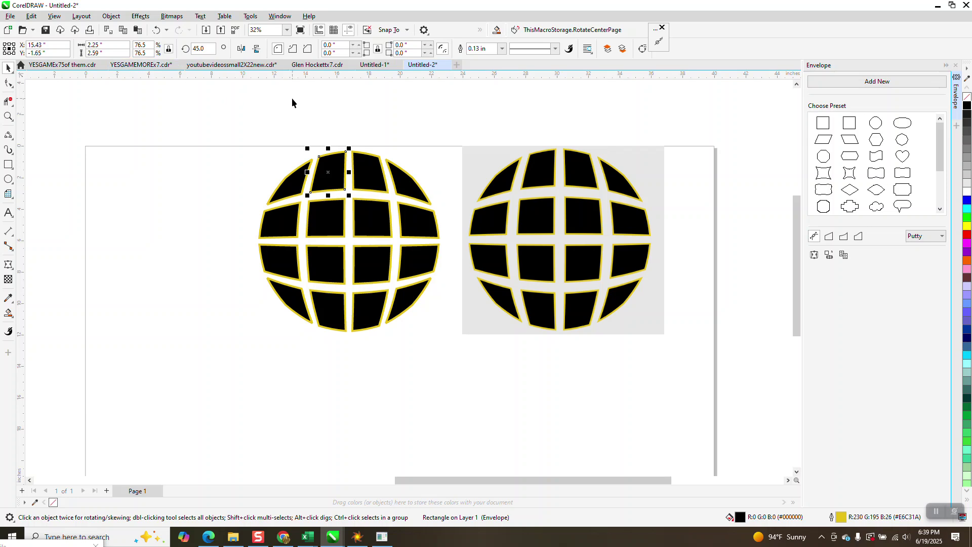
pyautogui.press('Left')
pyautogui.press('Right')
pyautogui.click(112, 16)
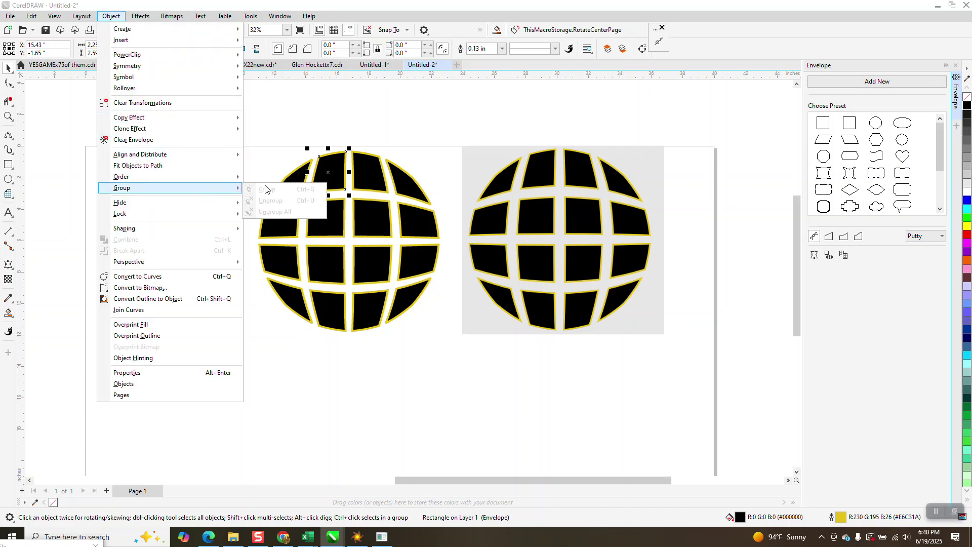
# Step: Apply an elliptical fountain fill to the globe's second top-row tile, fading from a white centre to black near the tile's edges
pyautogui.click(9, 118)
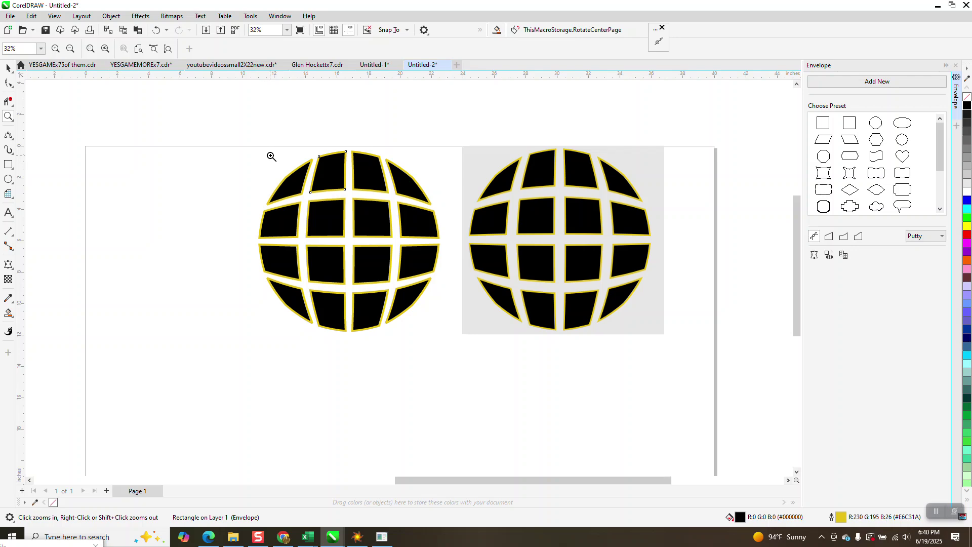
pyautogui.moveTo(271, 156); pyautogui.dragTo(393, 213)
pyautogui.click(8, 67)
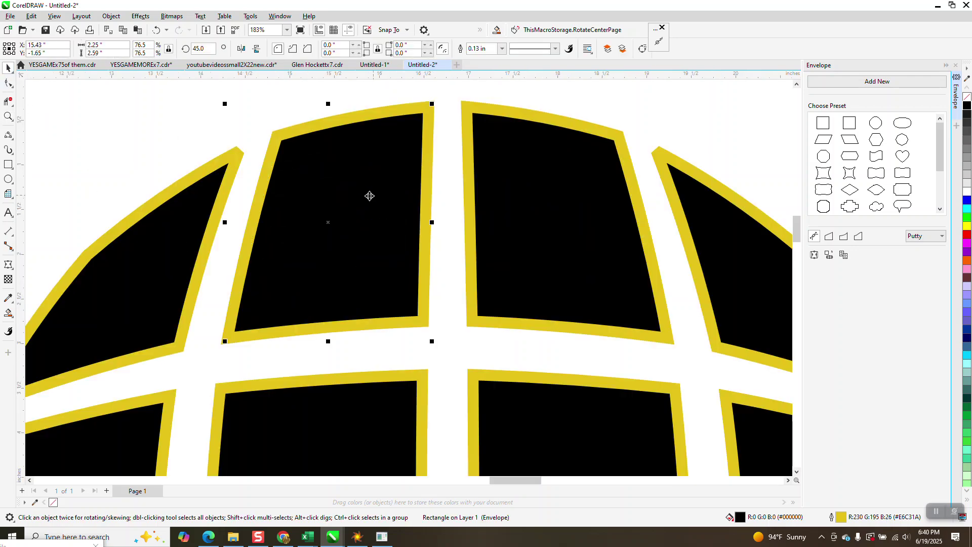
pyautogui.click(367, 197)
pyautogui.scroll(-3, 372, 192)
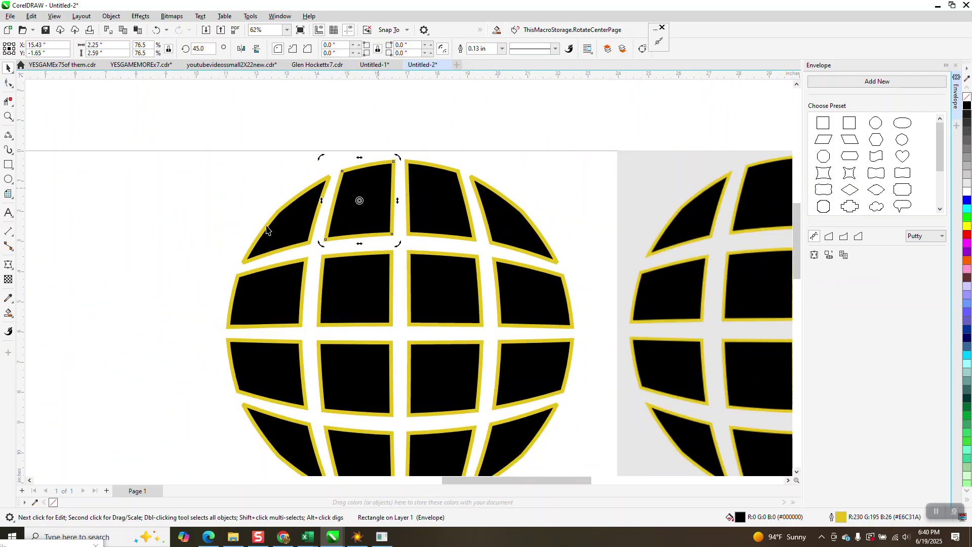
pyautogui.click(12, 318)
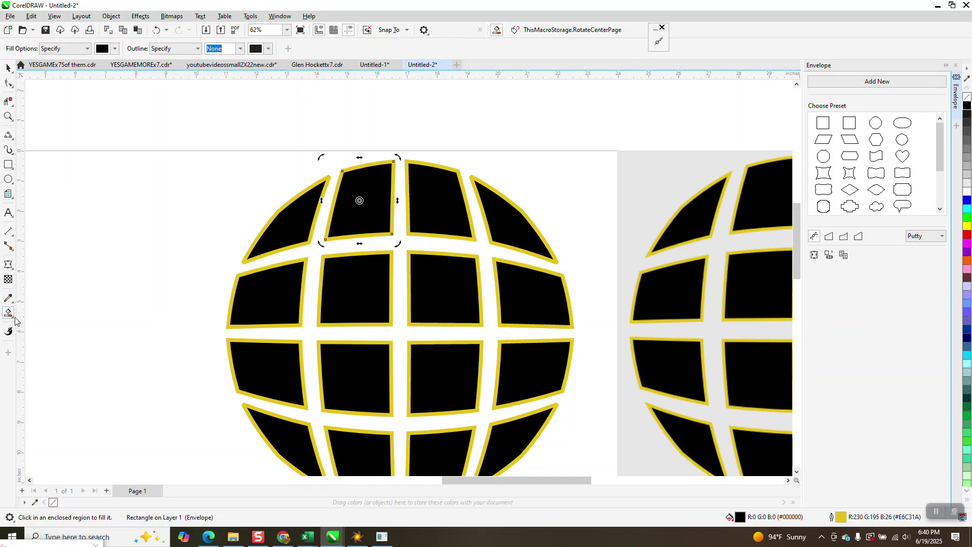
pyautogui.click(15, 320)
pyautogui.click(37, 312)
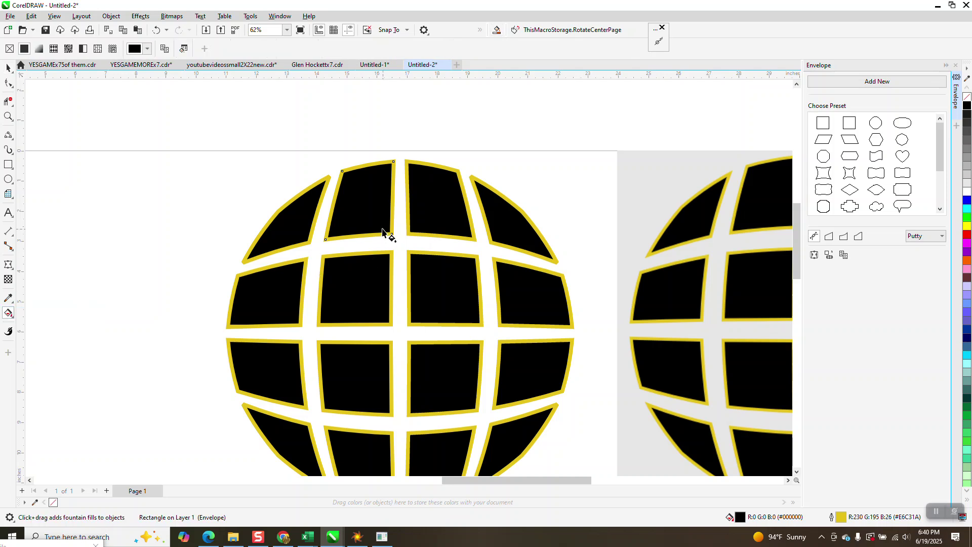
pyautogui.moveTo(363, 215); pyautogui.dragTo(372, 182)
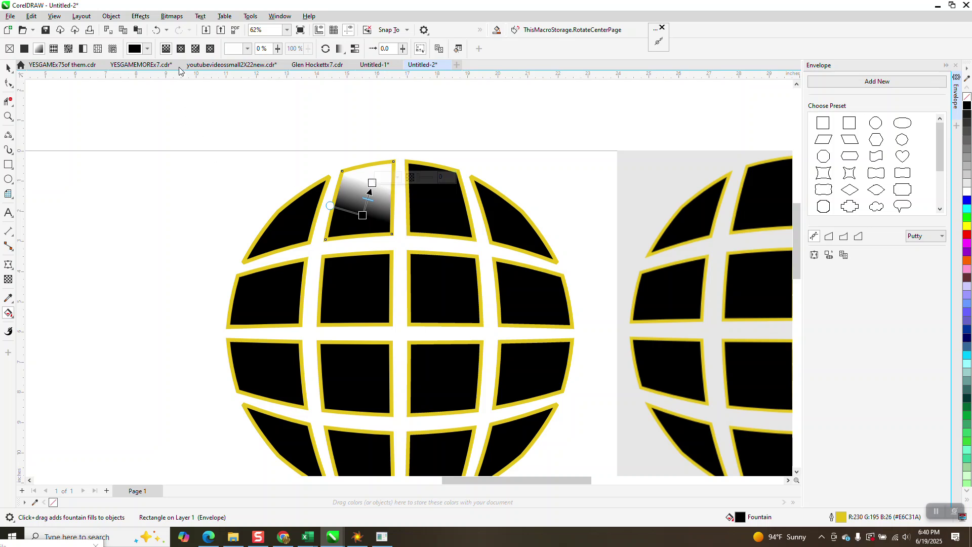
pyautogui.click(181, 48)
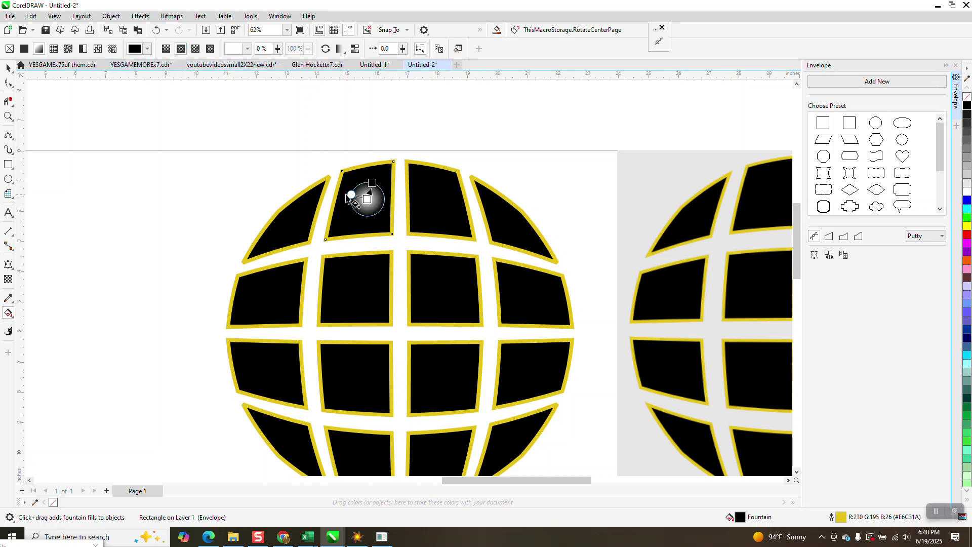
pyautogui.moveTo(351, 194)
pyautogui.mouseDown()
pyautogui.moveTo(326, 193)
pyautogui.moveTo(375, 164)
pyautogui.moveTo(365, 198)
pyautogui.mouseUp()
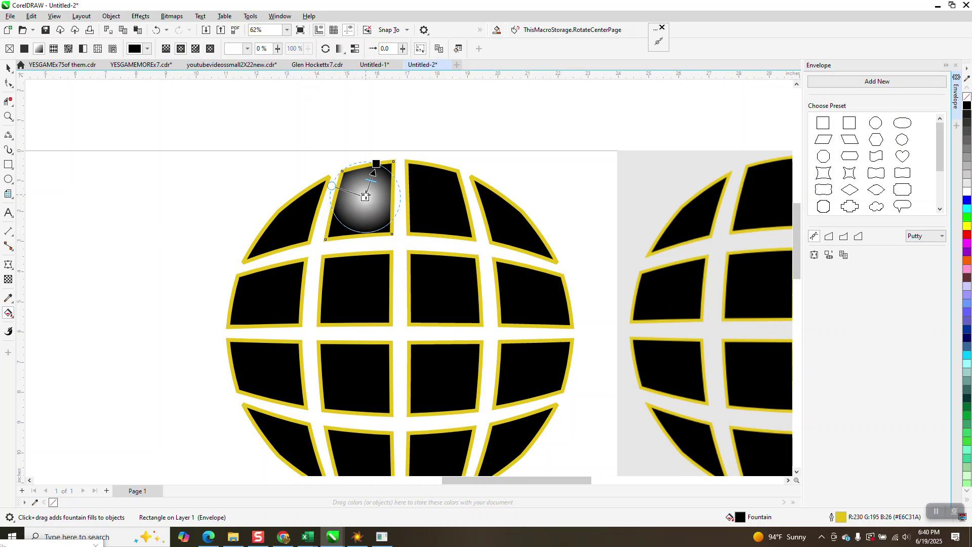
# Step: Set the fountain fill's centre colour to gold #E6C31A by sampling the tile's outline
pyautogui.click(365, 197)
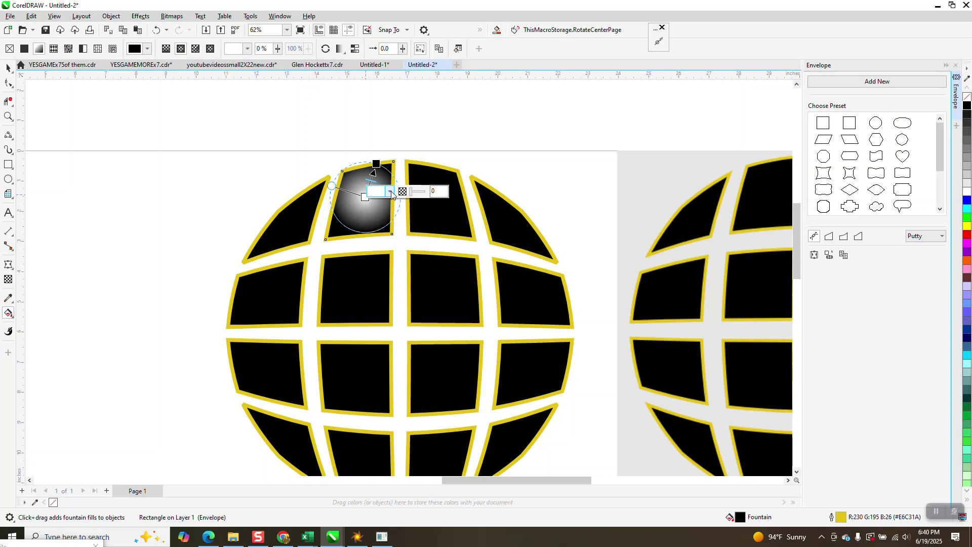
pyautogui.click(391, 192)
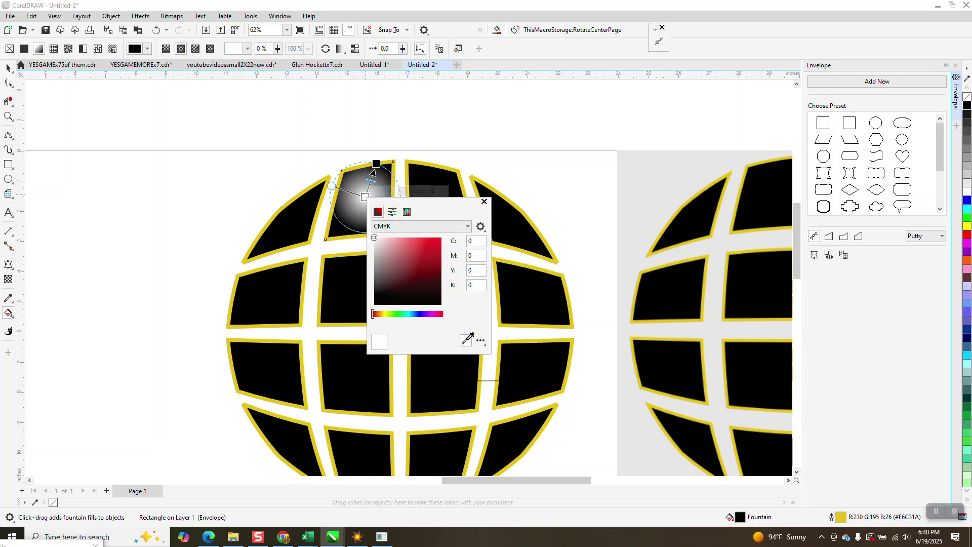
pyautogui.click(467, 339)
pyautogui.click(333, 243)
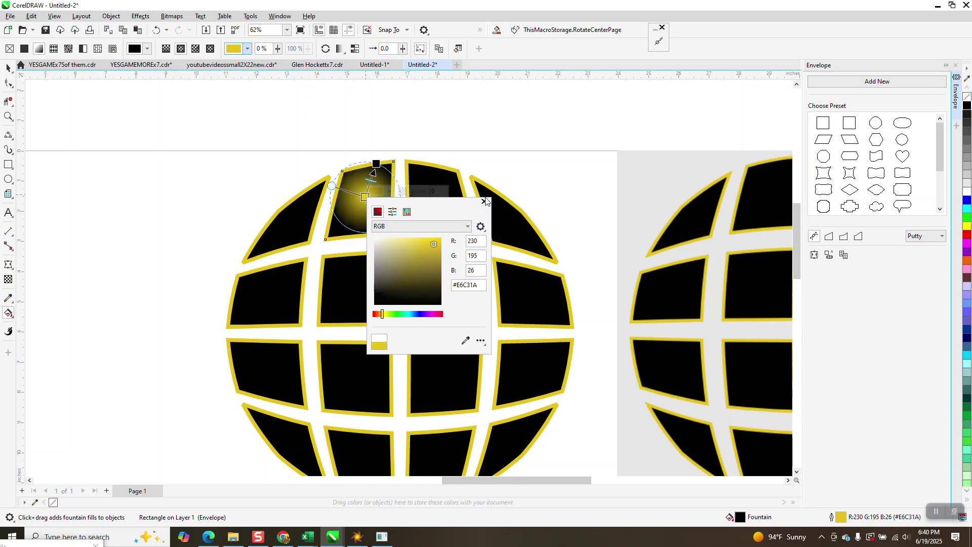
pyautogui.click(484, 203)
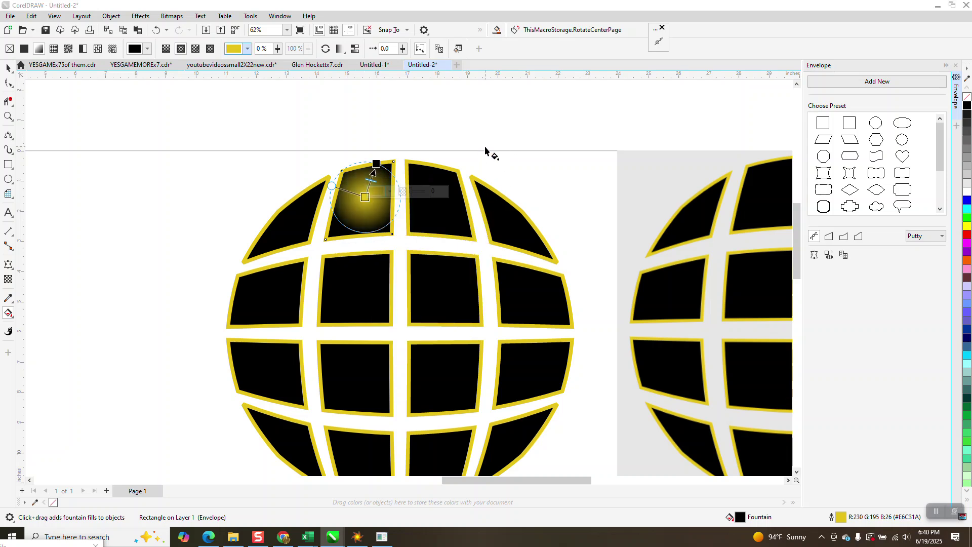
pyautogui.click(482, 142)
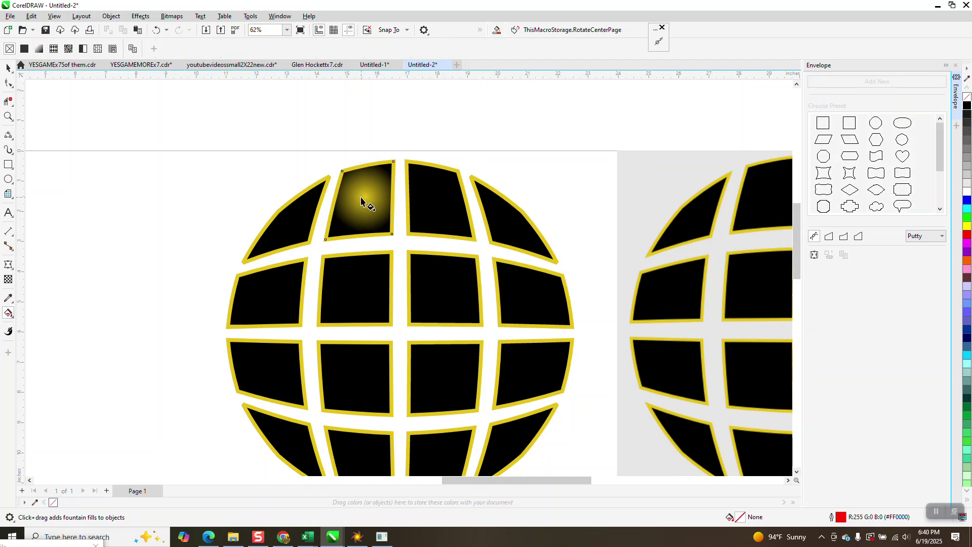
# Step: Try copying the gold fountain fill to the adjacent third top-row tile with the Attributes Eyedropper
pyautogui.click(8, 68)
pyautogui.click(13, 303)
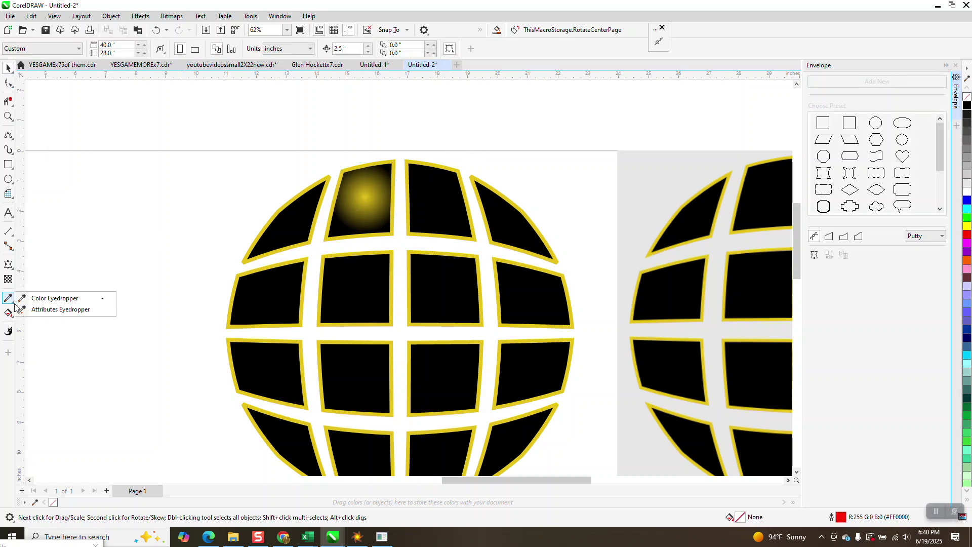
pyautogui.click(36, 310)
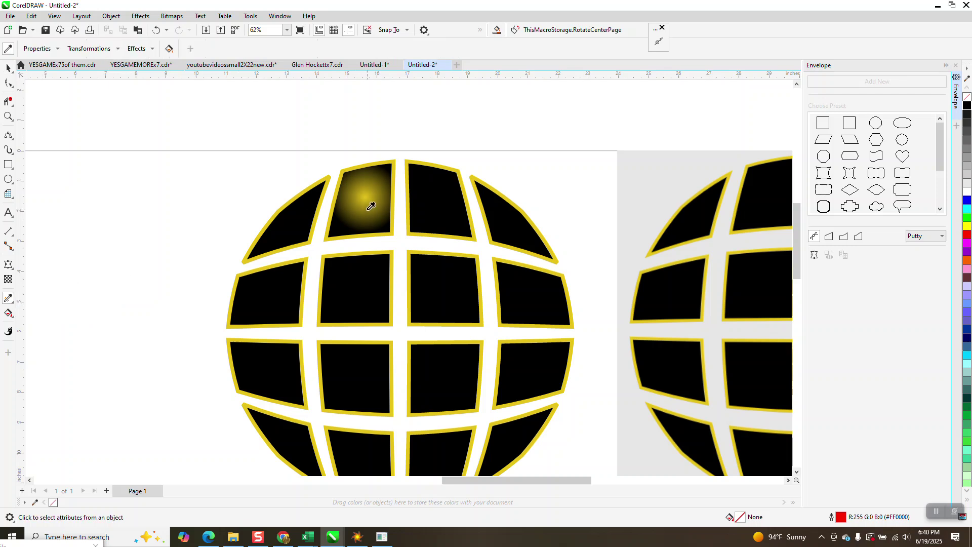
pyautogui.click(370, 205)
pyautogui.click(423, 206)
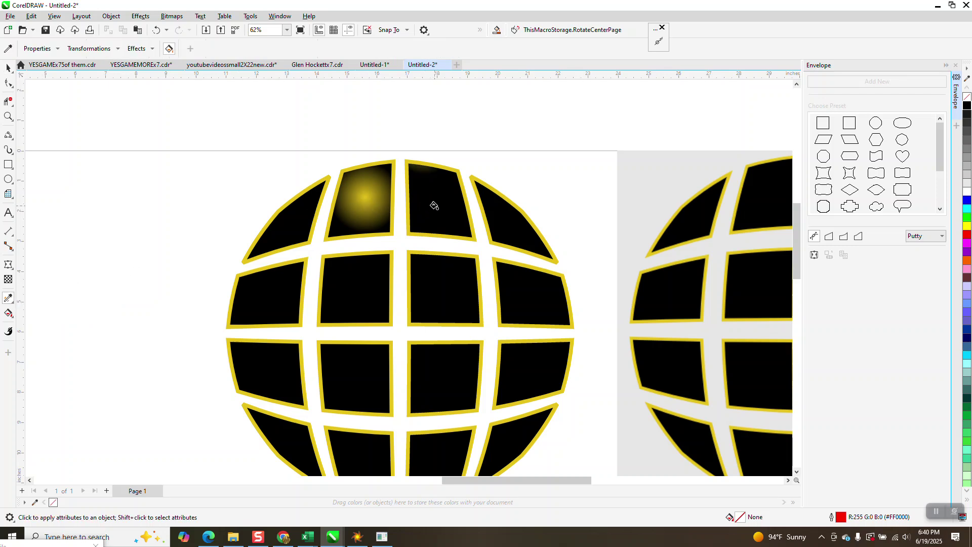
pyautogui.click(9, 68)
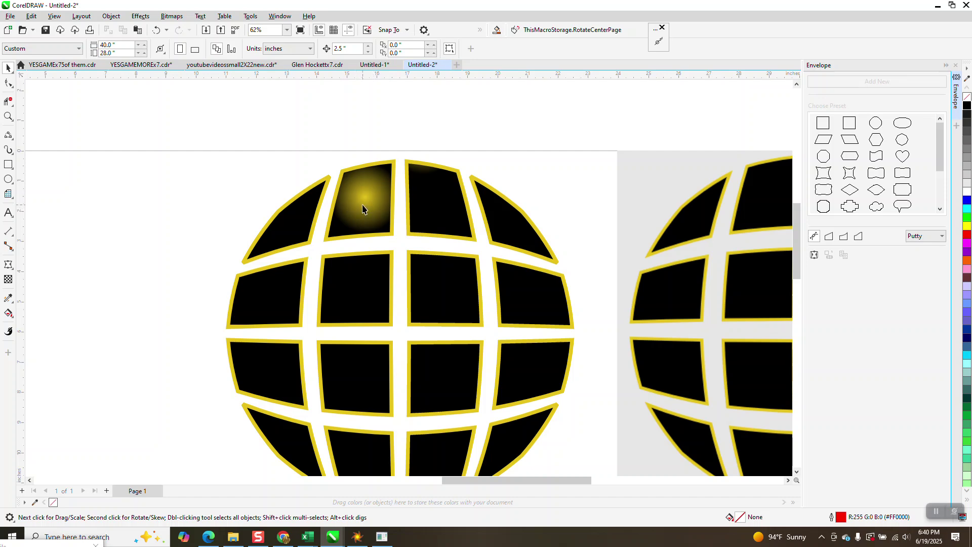
# Step: Undo the fountain fills on the top-row tiles, back to solid black
pyautogui.scroll(-1, 322, 167)
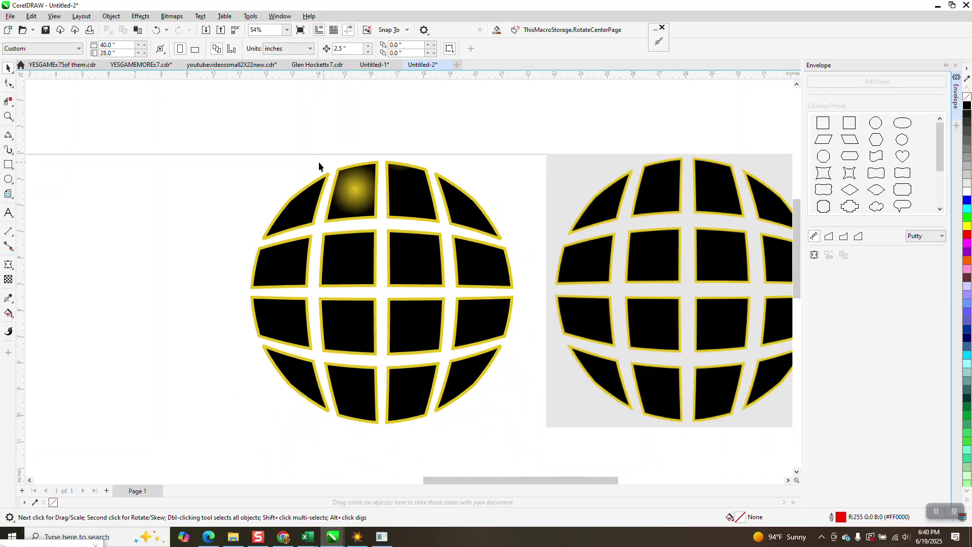
pyautogui.moveTo(241, 134); pyautogui.dragTo(313, 223)
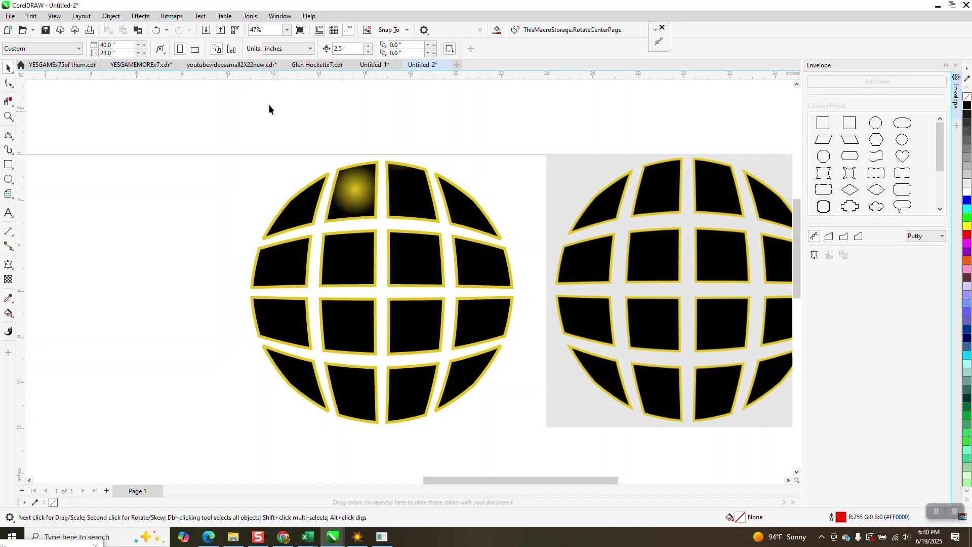
pyautogui.click(157, 30)
pyautogui.click(157, 30)
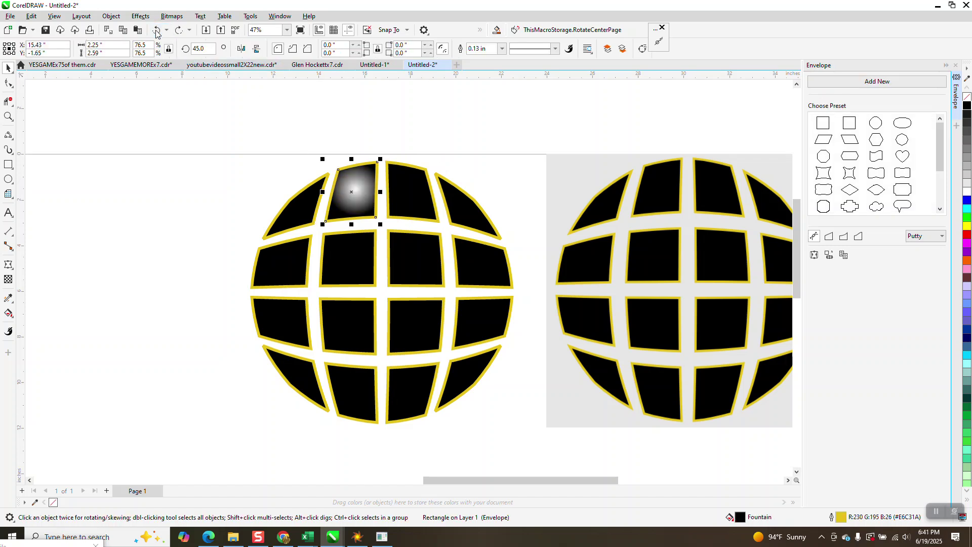
pyautogui.click(156, 30)
pyautogui.click(157, 30)
pyautogui.click(156, 31)
pyautogui.click(156, 30)
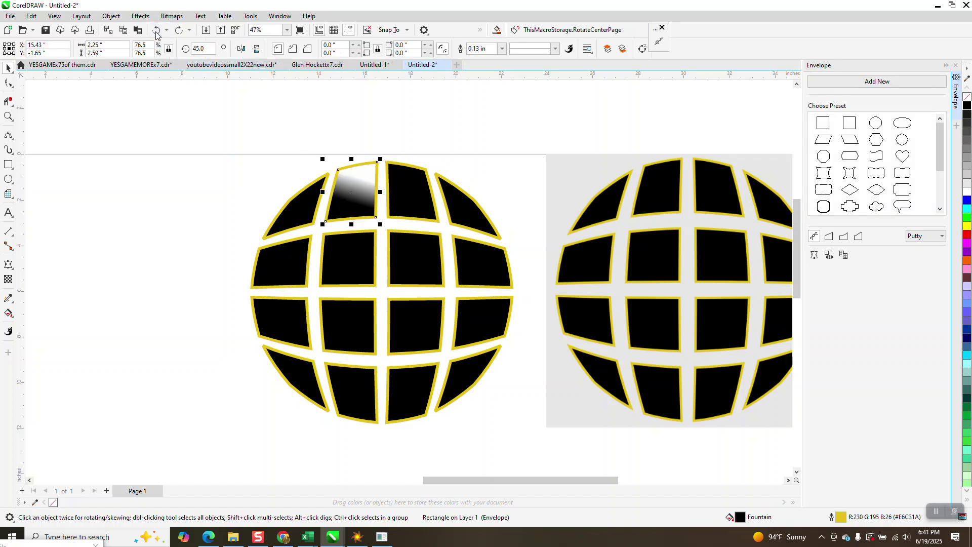
pyautogui.click(157, 30)
# Step: Place a copy of all 16 globe tiles farther left on the page, clear of the original, and delete the original tiles
pyautogui.moveTo(225, 185); pyautogui.dragTo(562, 437)
pyautogui.moveTo(210, 165); pyautogui.dragTo(537, 431)
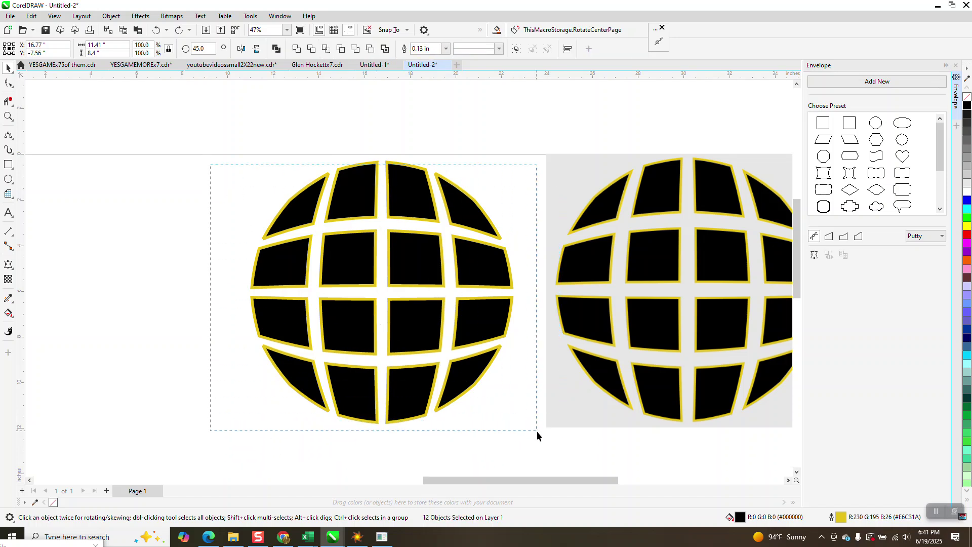
pyautogui.moveTo(202, 146); pyautogui.dragTo(567, 425)
pyautogui.hotkey('ctrl', 'v')
pyautogui.press('Left')
pyautogui.press('Left')
pyautogui.press('Left')
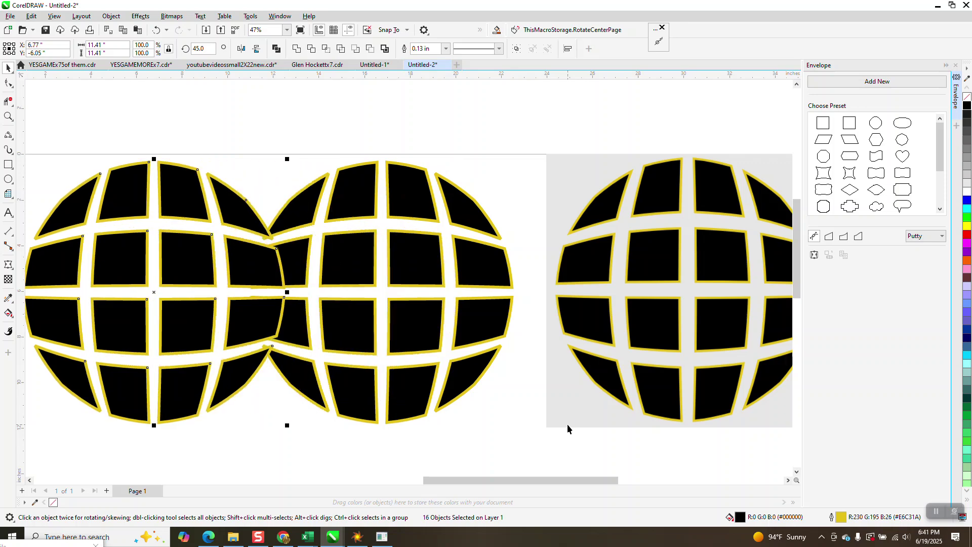
pyautogui.moveTo(226, 145); pyautogui.dragTo(539, 427)
pyautogui.press('Delete')
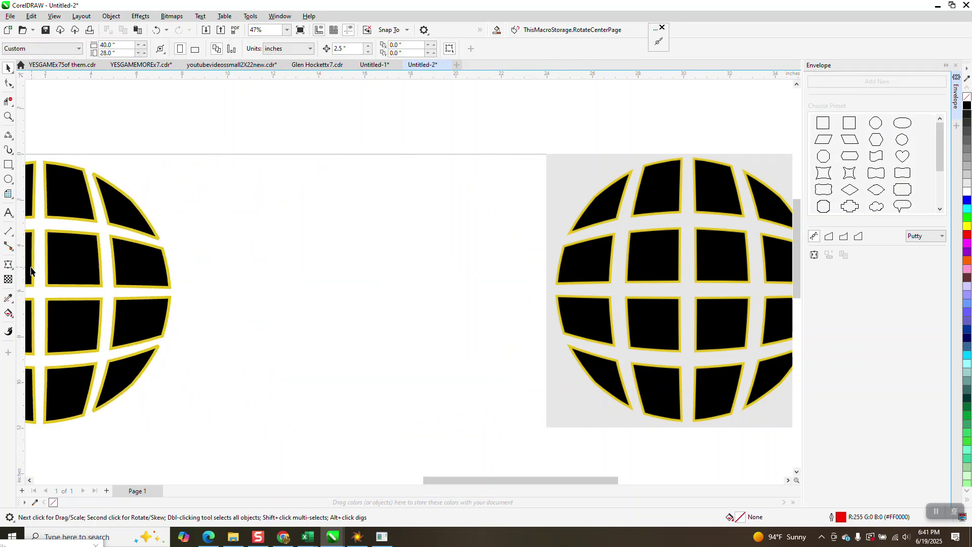
# Step: Draw a square in the empty area between the two globes and set its size to 2 inches
pyautogui.click(8, 164)
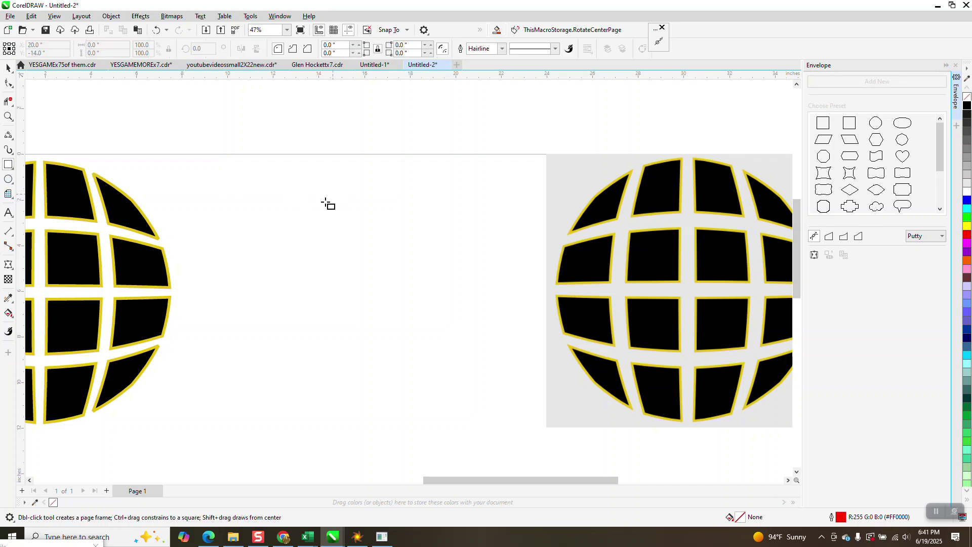
pyautogui.moveTo(336, 191); pyautogui.dragTo(293, 233)
pyautogui.click(94, 44)
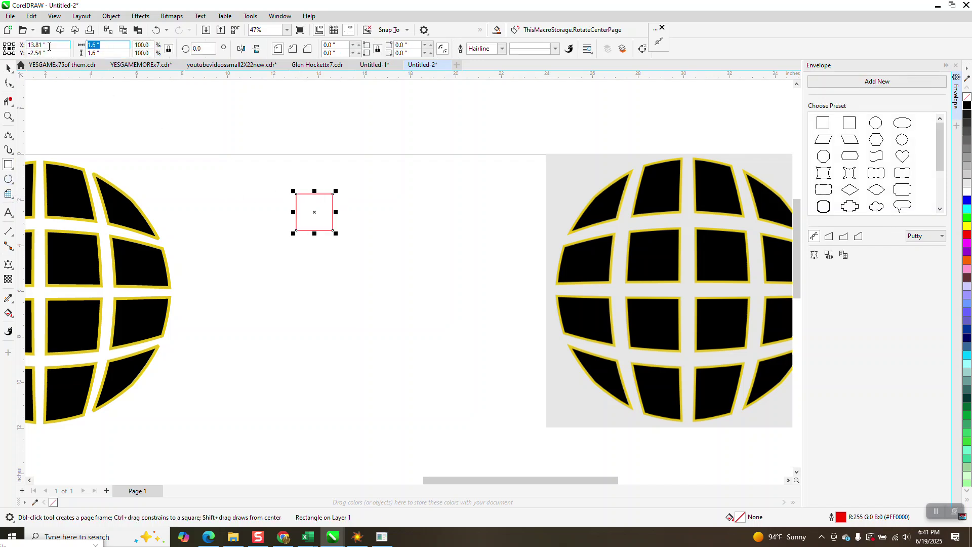
pyautogui.write('2')
pyautogui.press('Return')
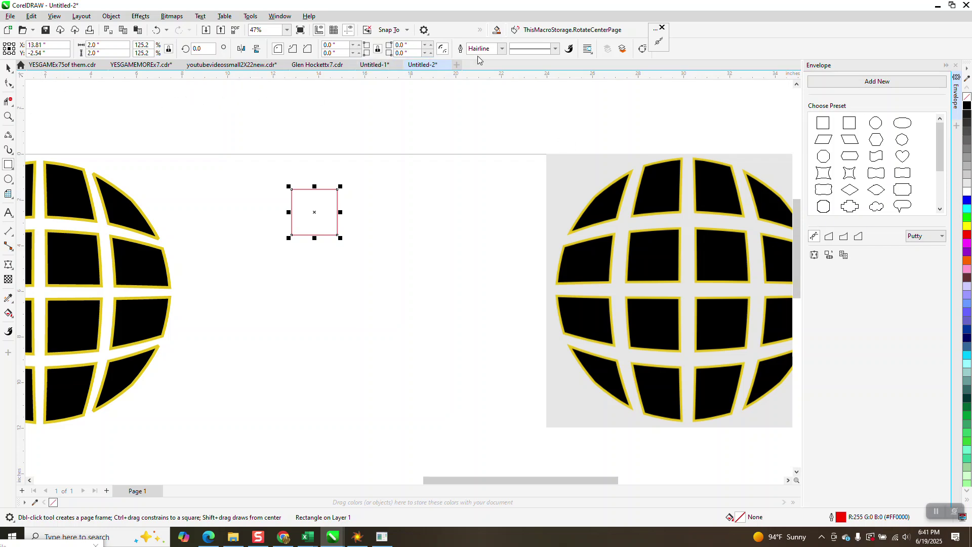
# Step: Give the square a 0.125-inch outline coloured gold #E6C31A by sampling the outline of a globe tile
pyautogui.click(501, 48)
pyautogui.click(490, 137)
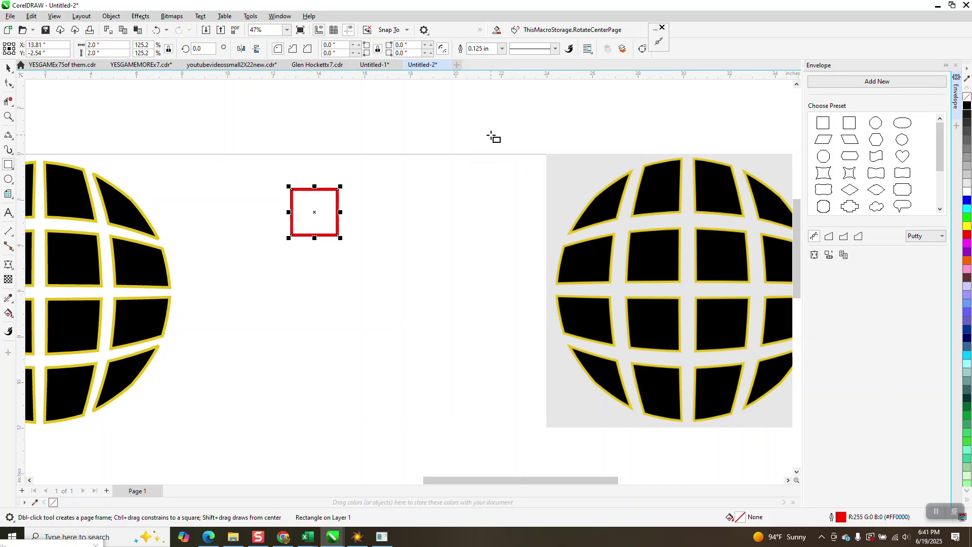
pyautogui.click(8, 67)
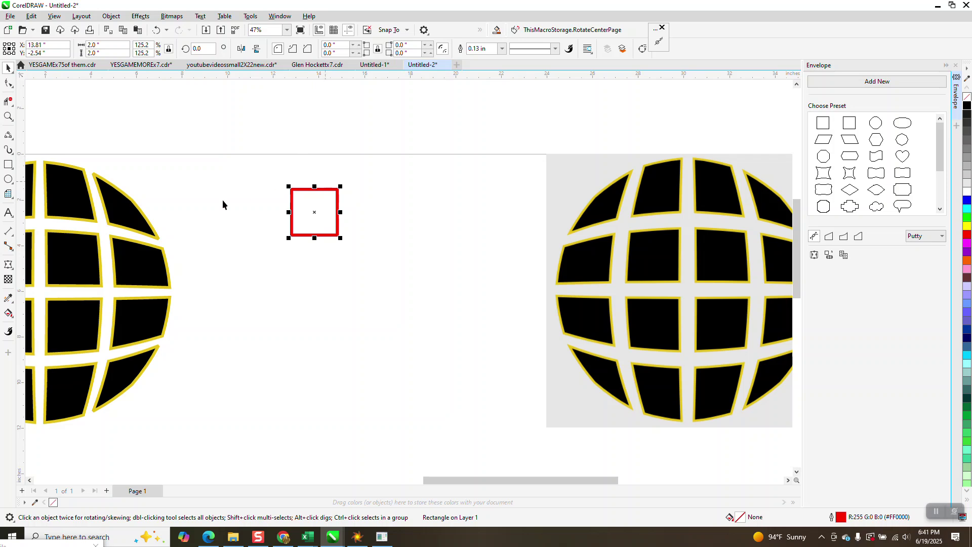
pyautogui.click(11, 304)
pyautogui.click(45, 298)
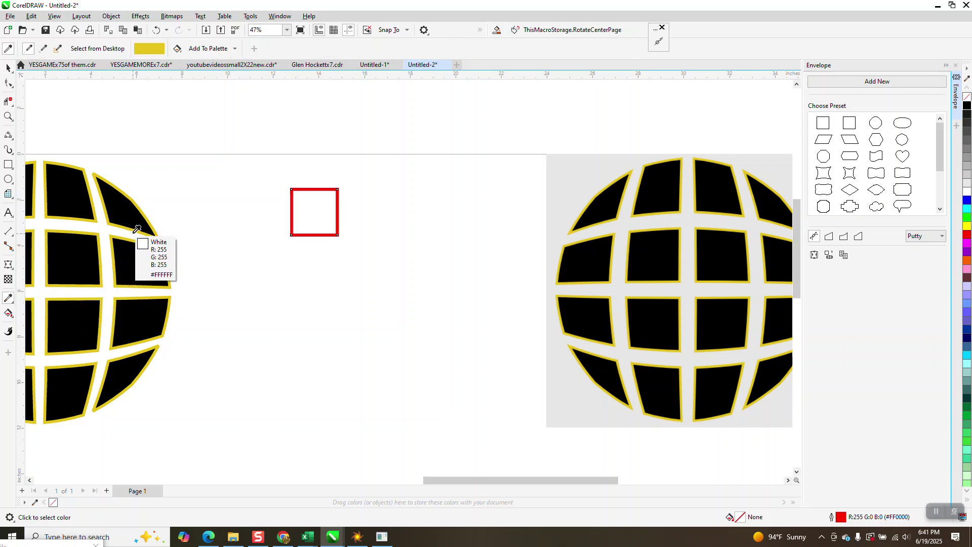
pyautogui.click(144, 228)
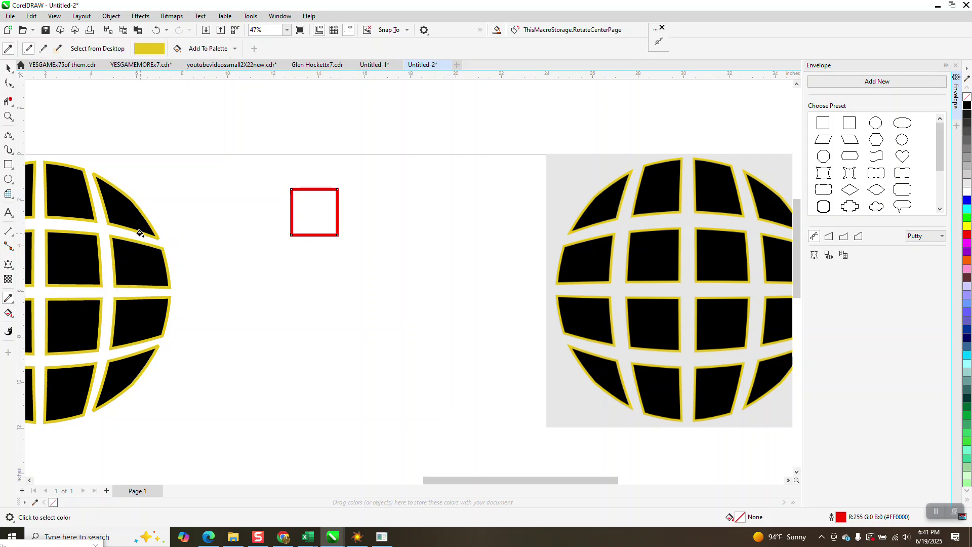
pyautogui.click(337, 202)
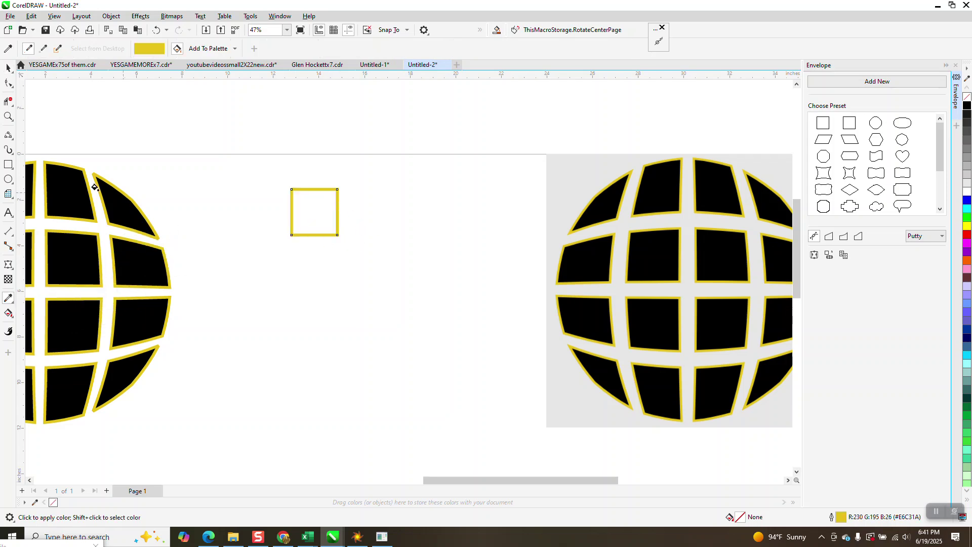
pyautogui.click(8, 68)
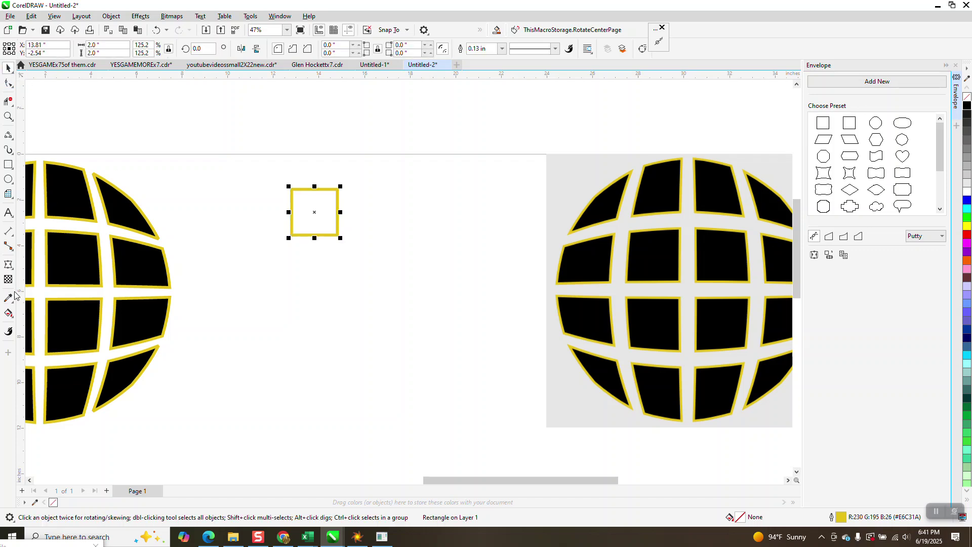
# Step: Fill the inside of the gold-outlined square with black as a separate shape using Smart Fill
pyautogui.click(9, 314)
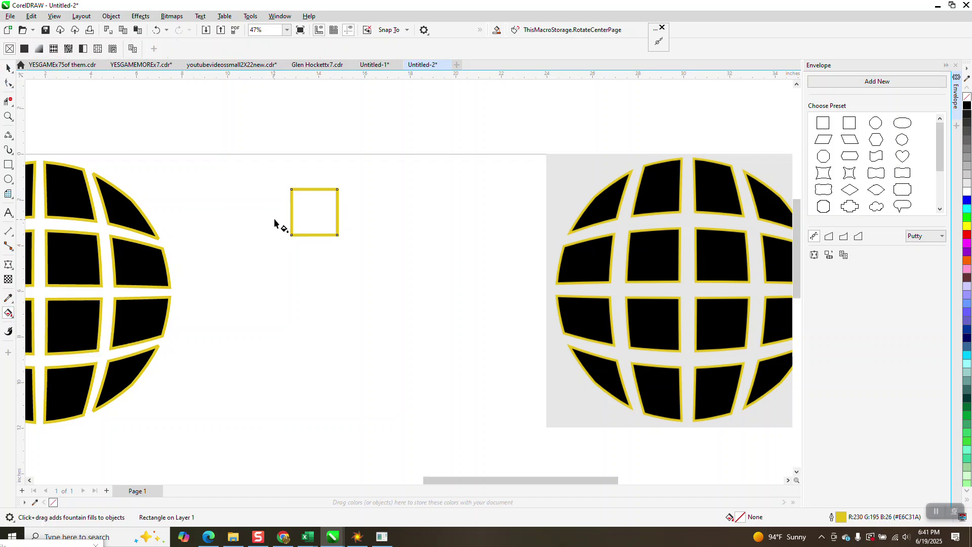
pyautogui.click(14, 319)
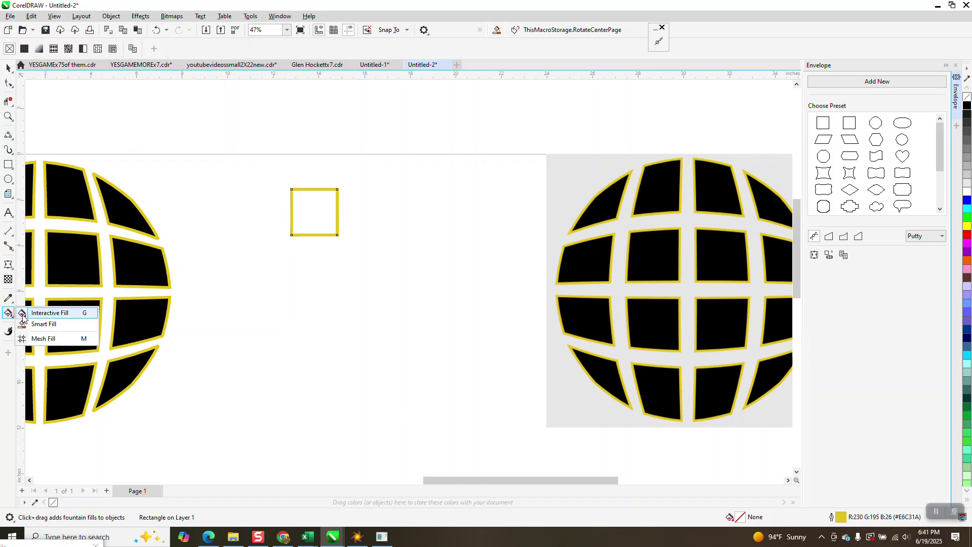
pyautogui.click(43, 324)
pyautogui.click(313, 224)
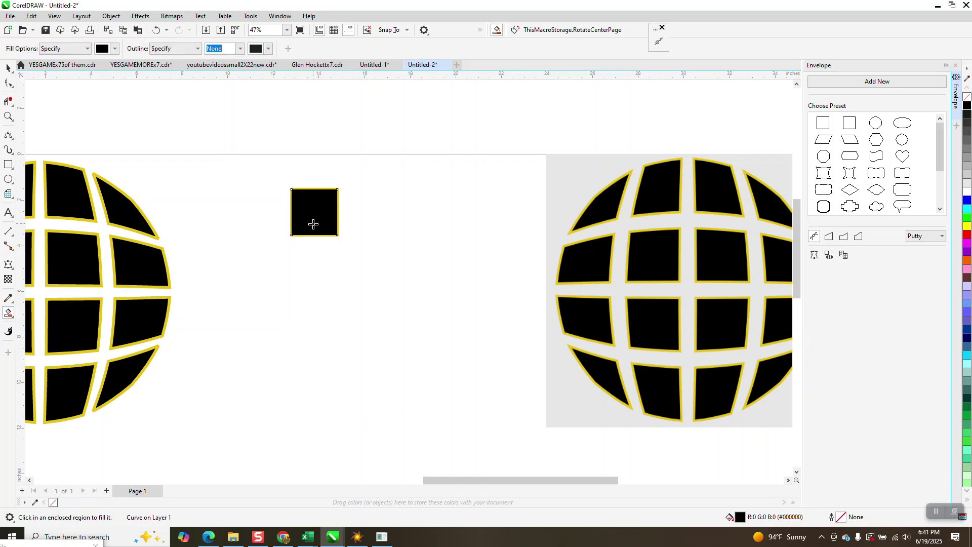
# Step: Apply an elliptical fountain fill, white centre to black, to the black square, centred and extending to its sides
pyautogui.click(12, 119)
pyautogui.moveTo(267, 180); pyautogui.dragTo(395, 258)
pyautogui.click(8, 70)
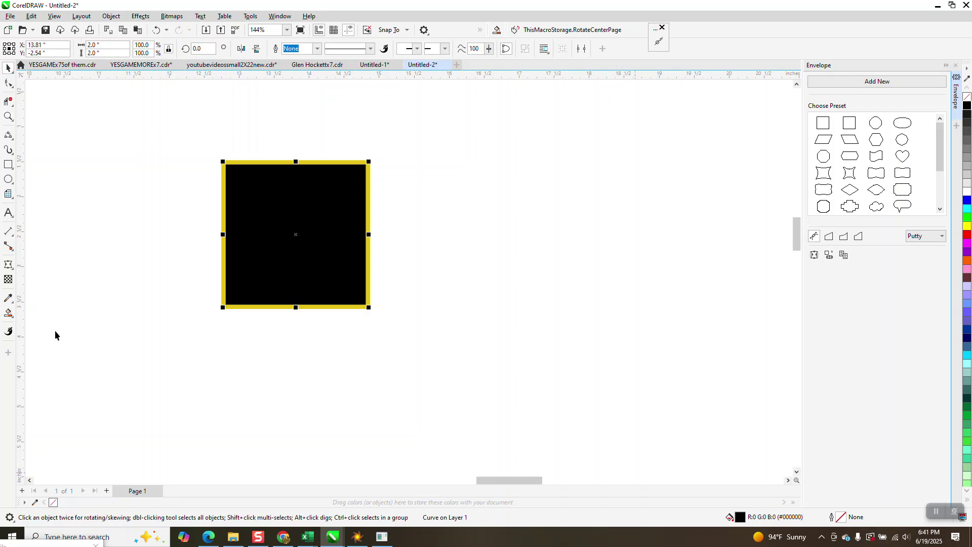
pyautogui.click(15, 320)
pyautogui.click(40, 313)
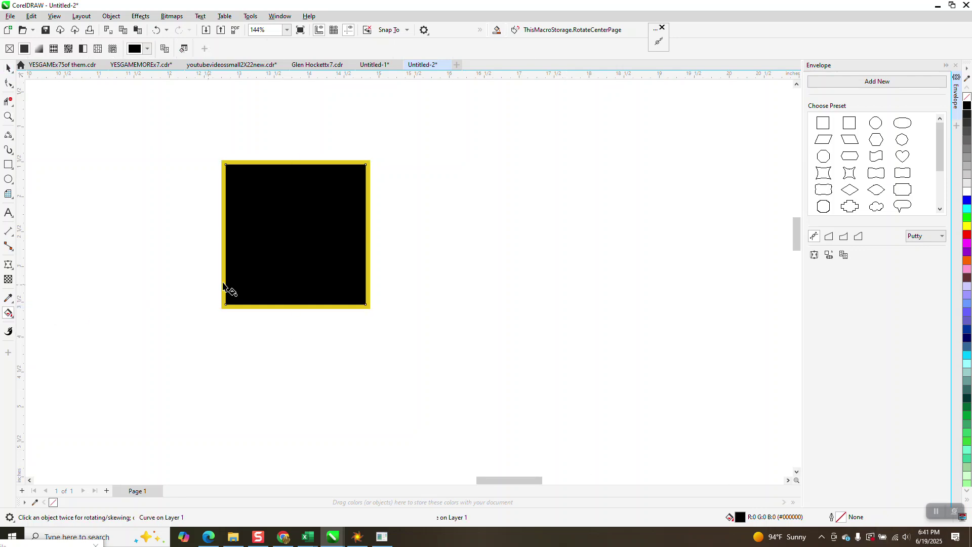
pyautogui.moveTo(291, 235); pyautogui.dragTo(321, 210)
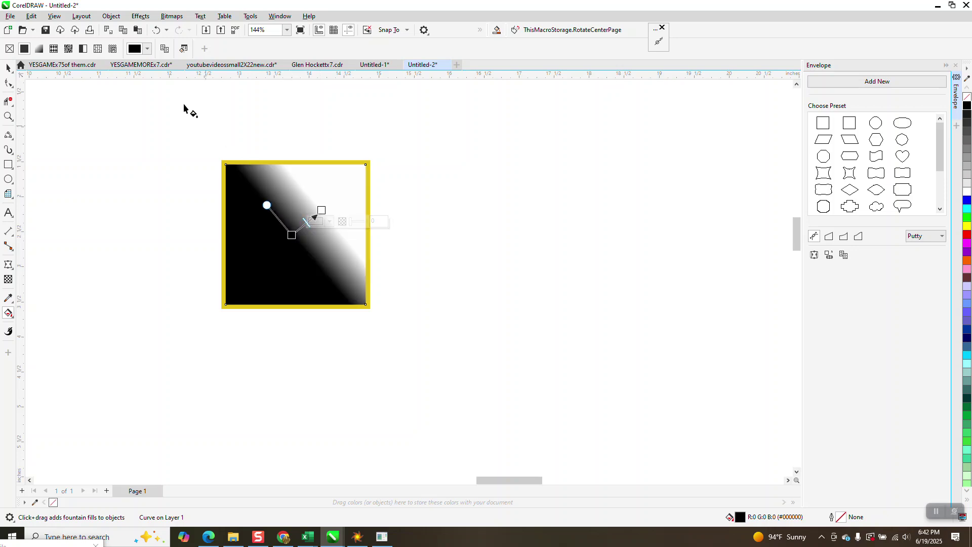
pyautogui.click(181, 48)
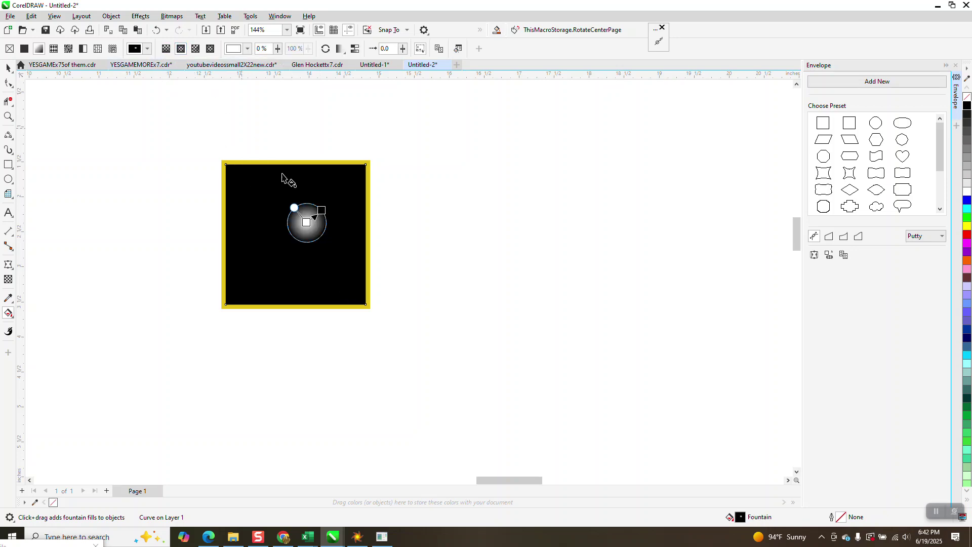
pyautogui.moveTo(322, 211); pyautogui.dragTo(296, 233)
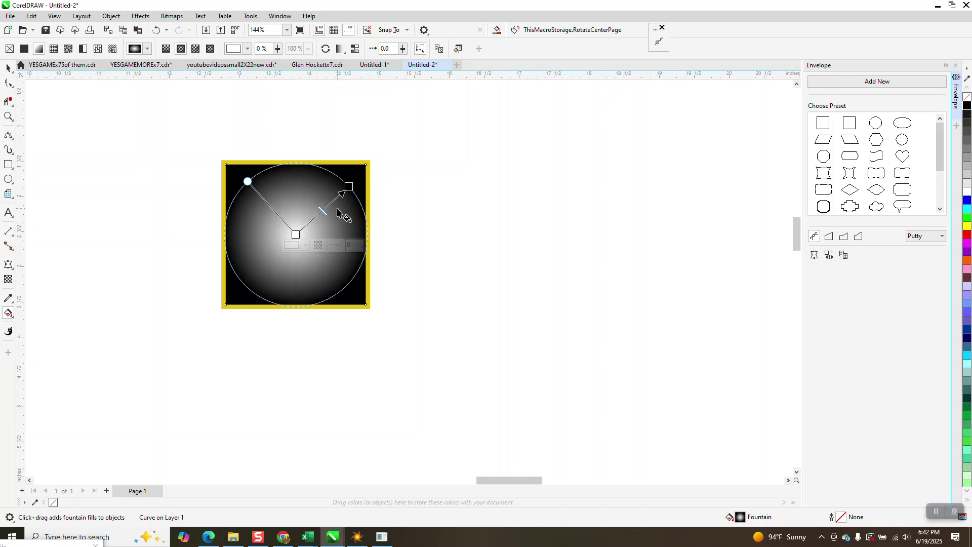
# Step: Set the fountain fill's centre colour to gold #E6C31A by sampling the square's outline
pyautogui.click(304, 246)
pyautogui.click(380, 396)
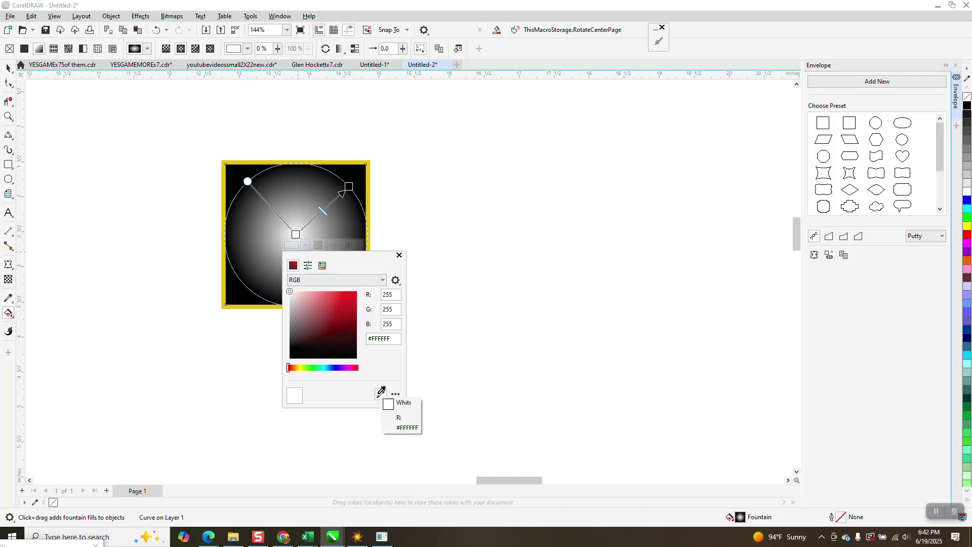
pyautogui.click(369, 195)
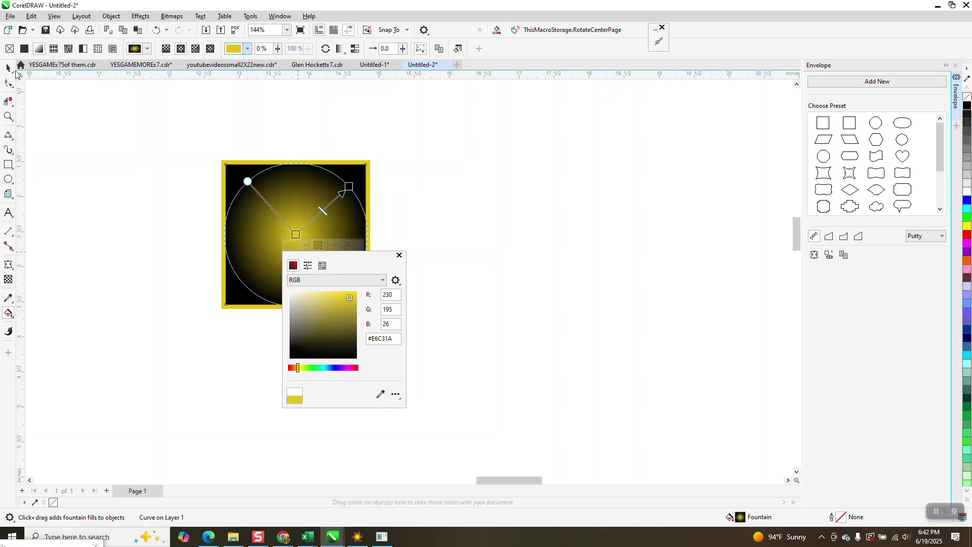
pyautogui.click(8, 69)
pyautogui.click(231, 122)
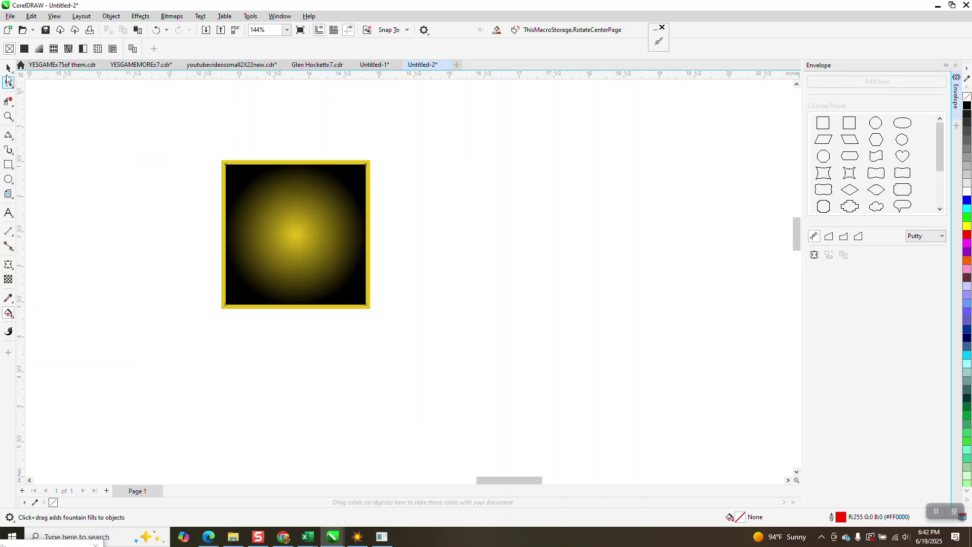
# Step: Group the gradient fill with its gold-outlined square and duplicate the tile three times to form a row of four
pyautogui.click(8, 69)
pyautogui.moveTo(174, 141); pyautogui.dragTo(506, 358)
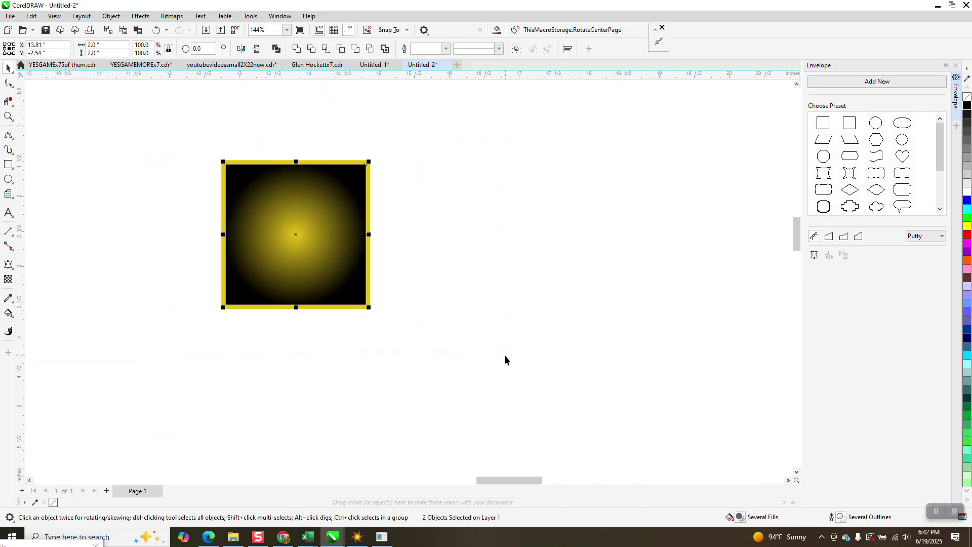
pyautogui.hotkey('ctrl', 'g')
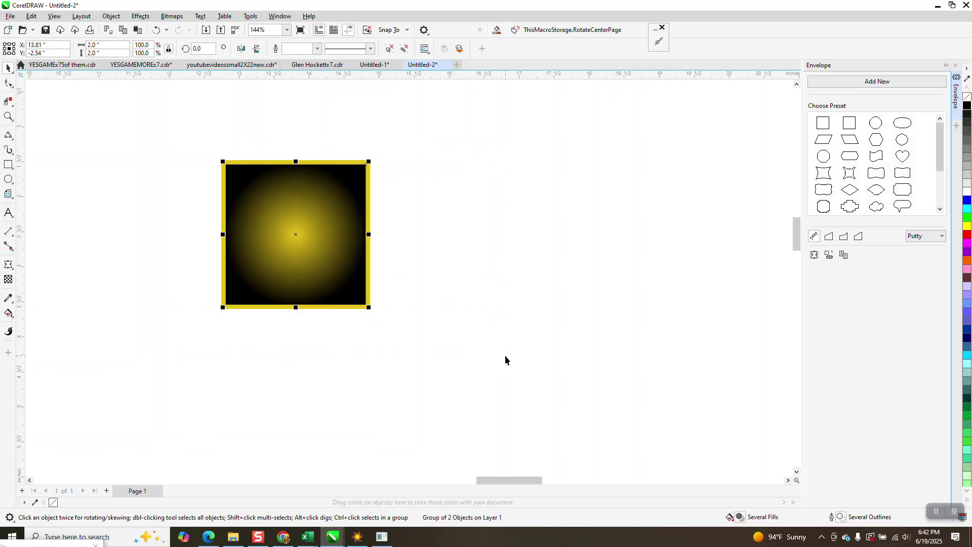
pyautogui.hotkey('ctrl', 'd')
pyautogui.hotkey('ctrl', 'd')
pyautogui.hotkey('ctrl', 'd')
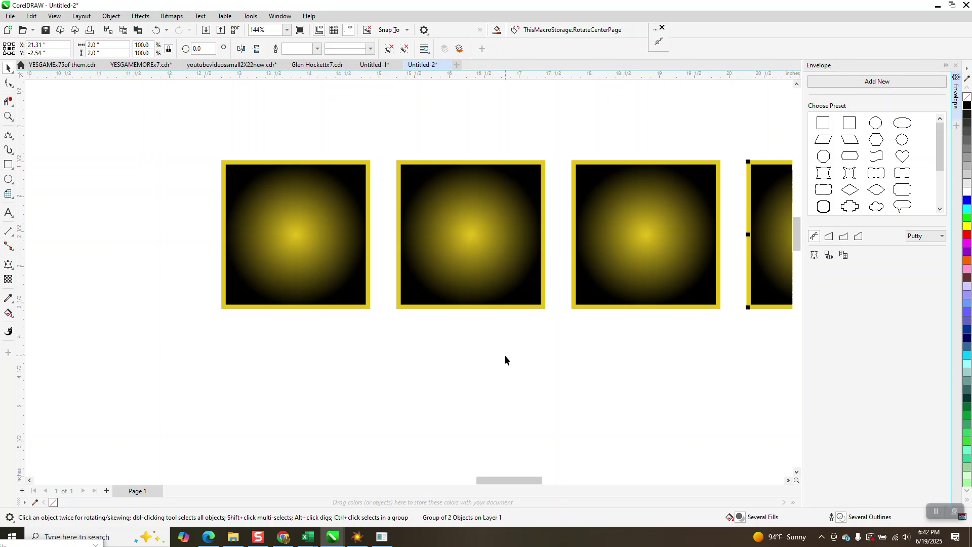
# Step: Duplicate the row of four gradient tiles three times downward to build a 4 by 4 grid
pyautogui.scroll(-5, 416, 355)
pyautogui.moveTo(244, 211); pyautogui.dragTo(653, 387)
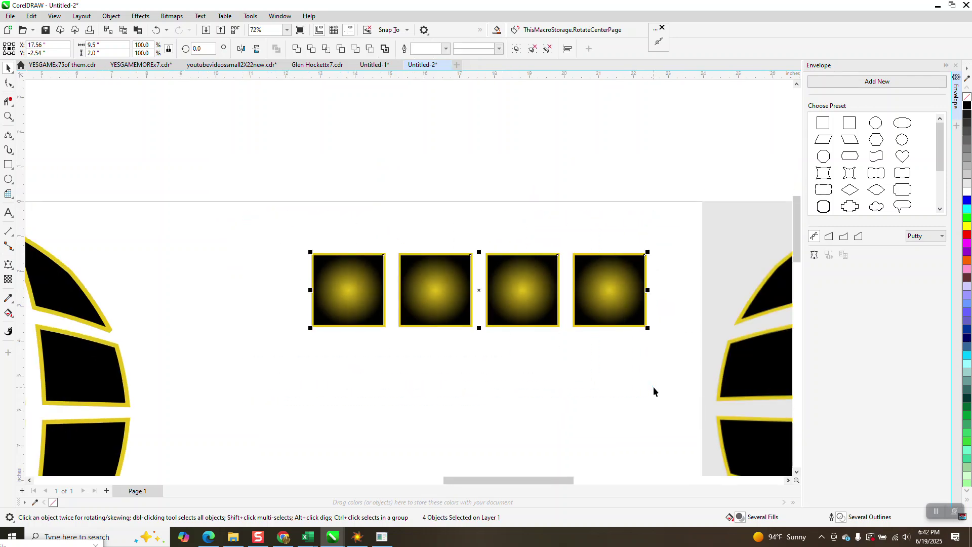
pyautogui.hotkey('ctrl', 'd')
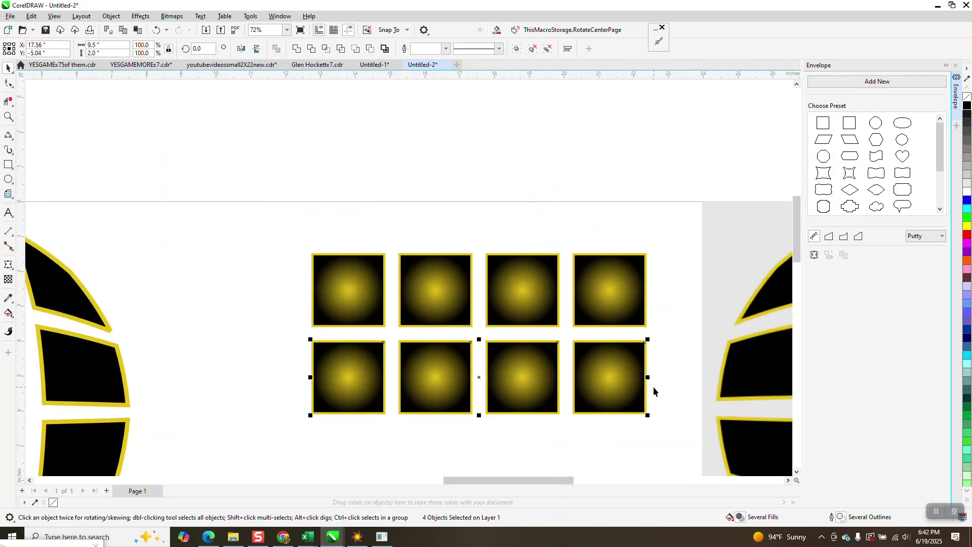
pyautogui.hotkey('ctrl', 'd')
pyautogui.hotkey('ctrl', 'd')
pyautogui.scroll(-2, 359, 202)
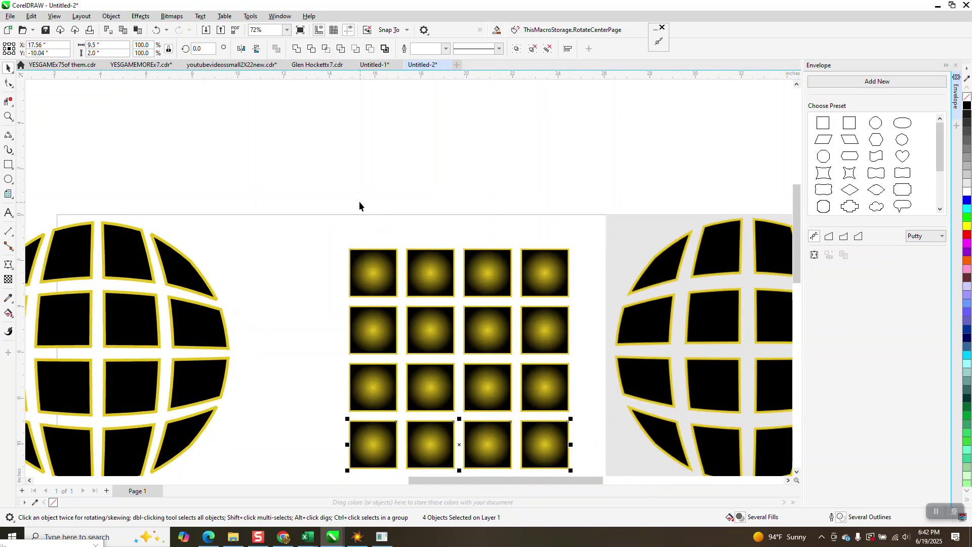
# Step: Group all 16 gradient tiles of the 4 by 4 grid
pyautogui.scroll(-2, 358, 203)
pyautogui.click(8, 116)
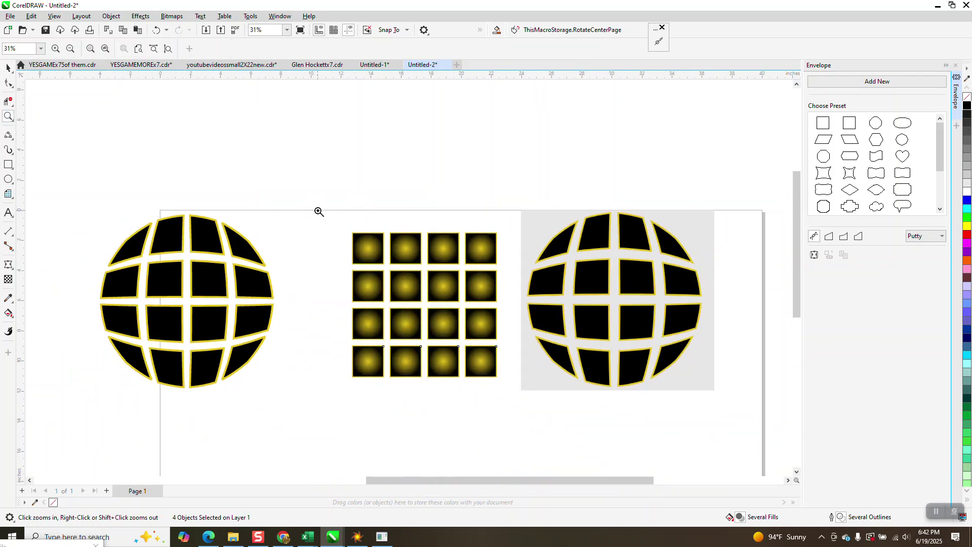
pyautogui.moveTo(319, 211); pyautogui.dragTo(539, 403)
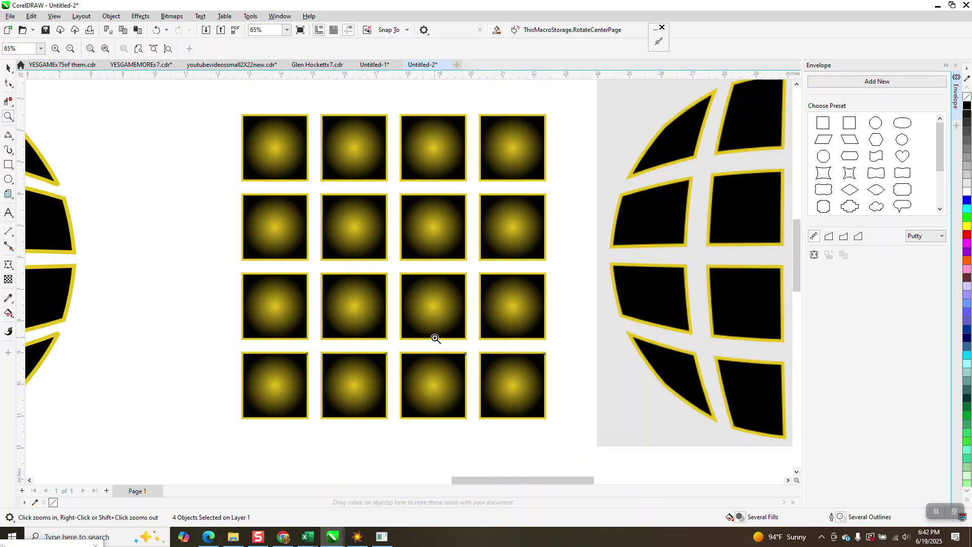
pyautogui.click(8, 67)
pyautogui.scroll(-1, 138, 105)
pyautogui.moveTo(181, 87); pyautogui.dragTo(518, 408)
pyautogui.hotkey('ctrl', 'g')
# Step: Draw a circle about 9.4 inches in diameter below the gradient tile grid
pyautogui.scroll(-5, 331, 240)
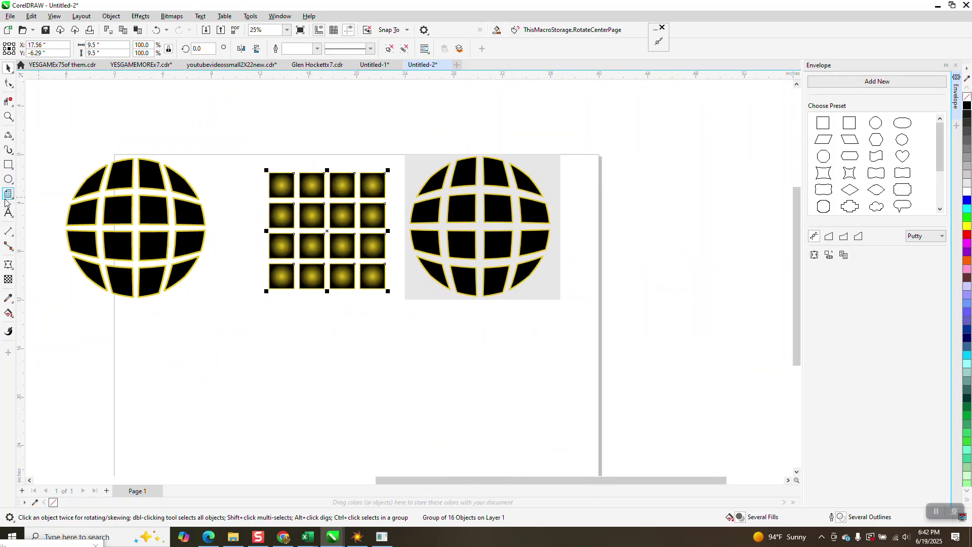
pyautogui.moveTo(406, 319)
pyautogui.mouseDown()
pyautogui.moveTo(304, 434)
pyautogui.moveTo(286, 439)
pyautogui.mouseUp()
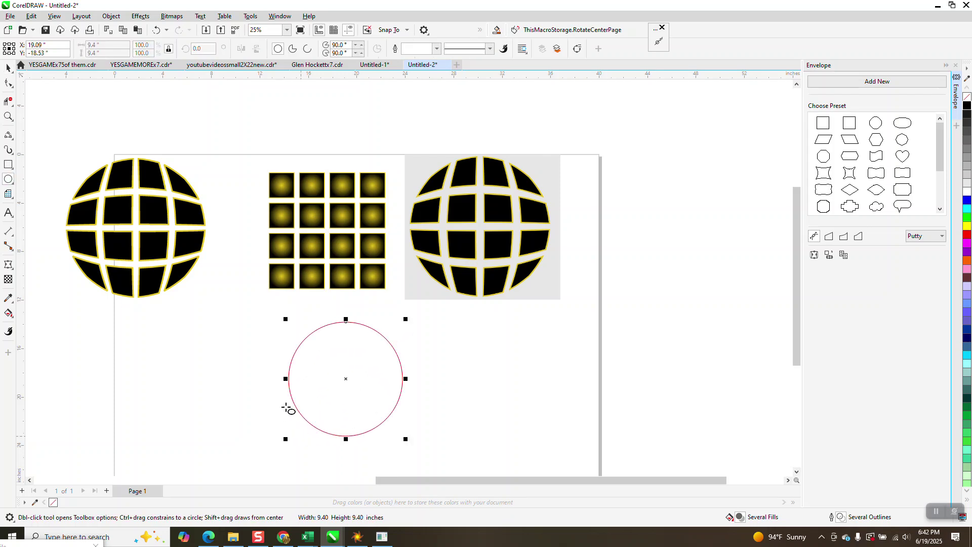
pyautogui.click(8, 69)
# Step: Try to envelope the grouped gradient tiles by creating the envelope from the circle, and inspect the tile fills
pyautogui.click(338, 205)
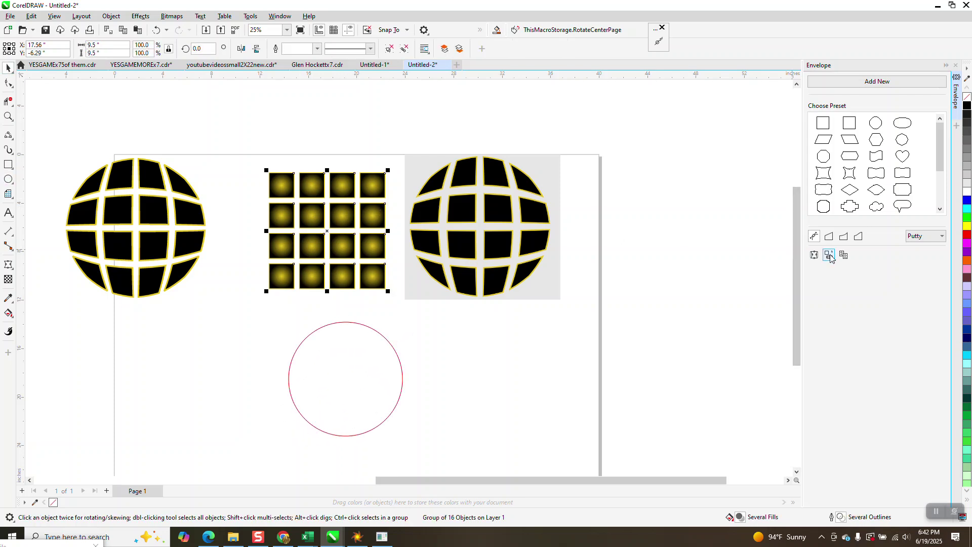
pyautogui.click(358, 372)
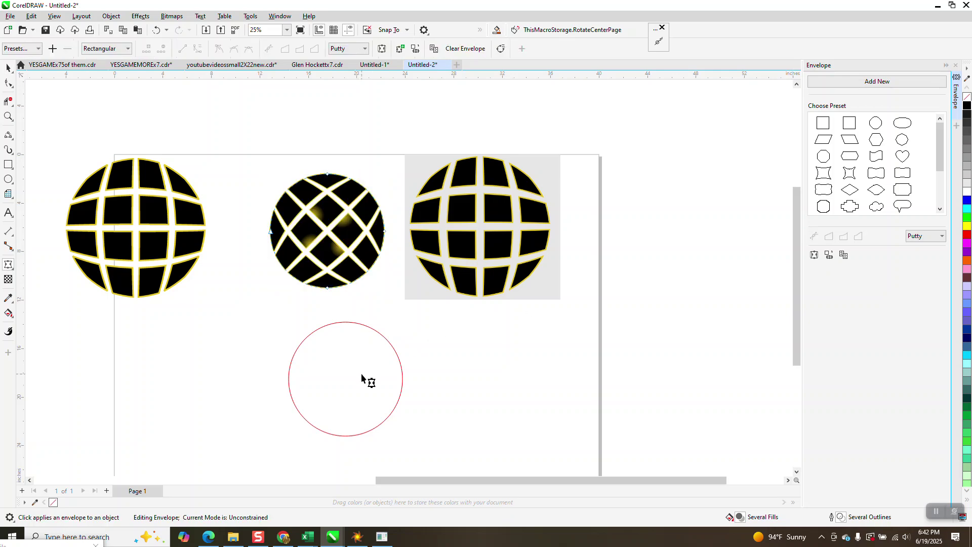
pyautogui.click(8, 117)
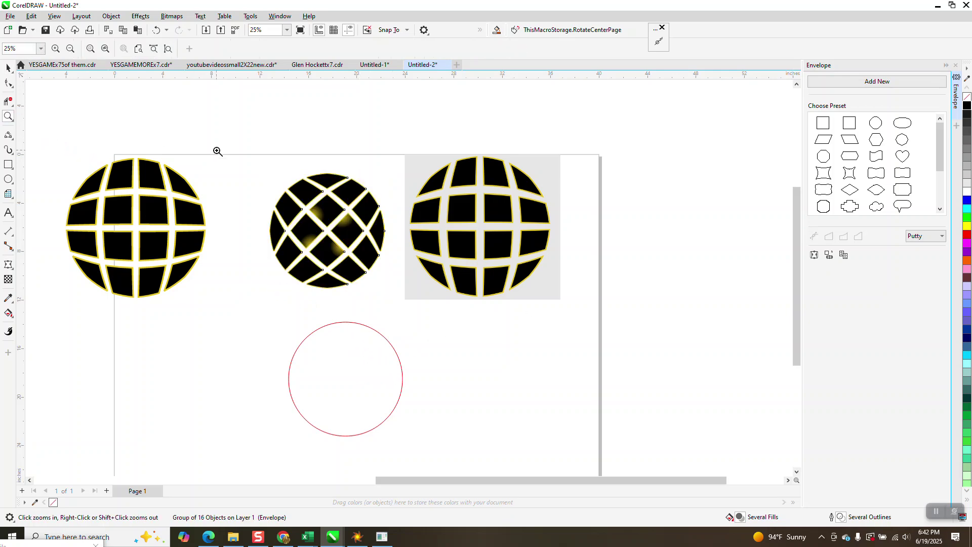
pyautogui.moveTo(283, 175); pyautogui.dragTo(420, 297)
pyautogui.scroll(-2, 421, 299)
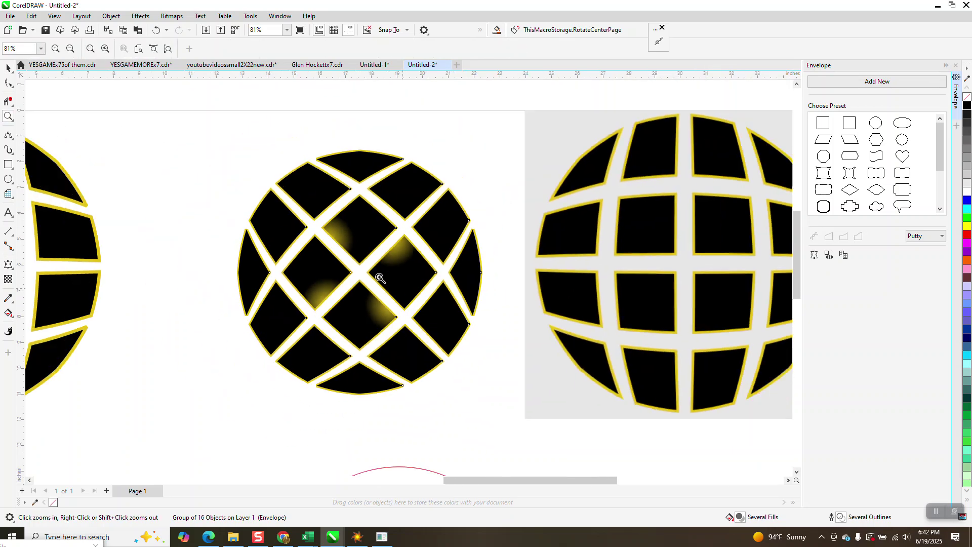
# Step: Undo the circle envelope on the grouped gradient tiles
pyautogui.click(157, 32)
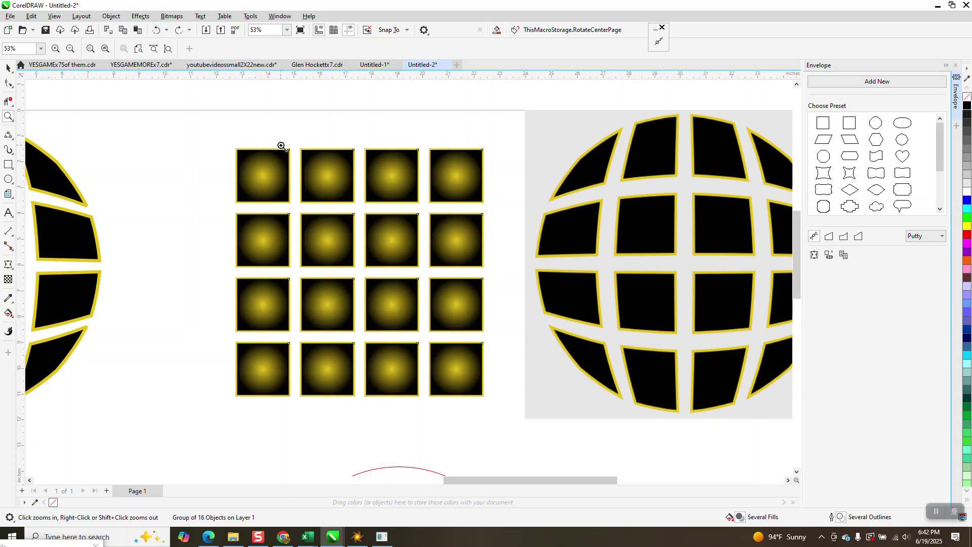
pyautogui.scroll(-2, 391, 198)
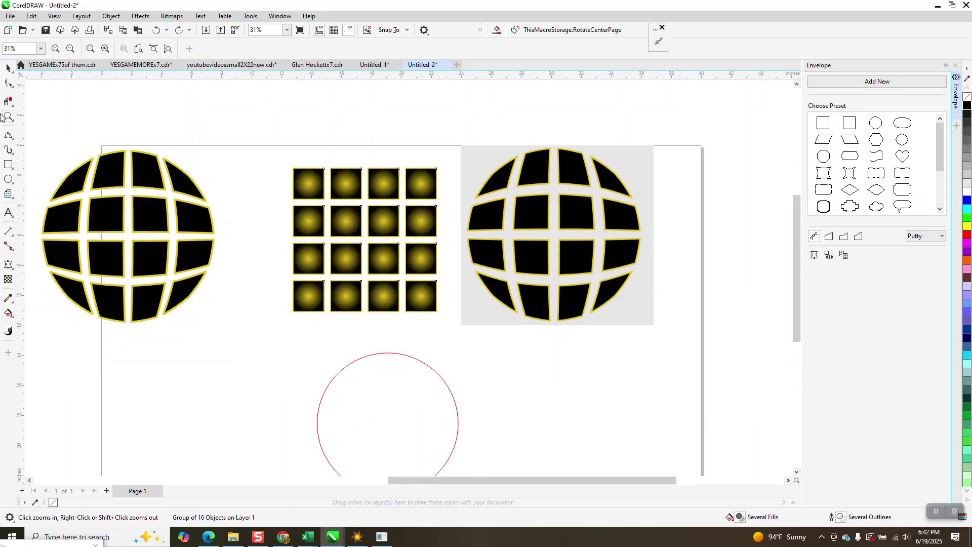
pyautogui.moveTo(47, 149); pyautogui.dragTo(243, 343)
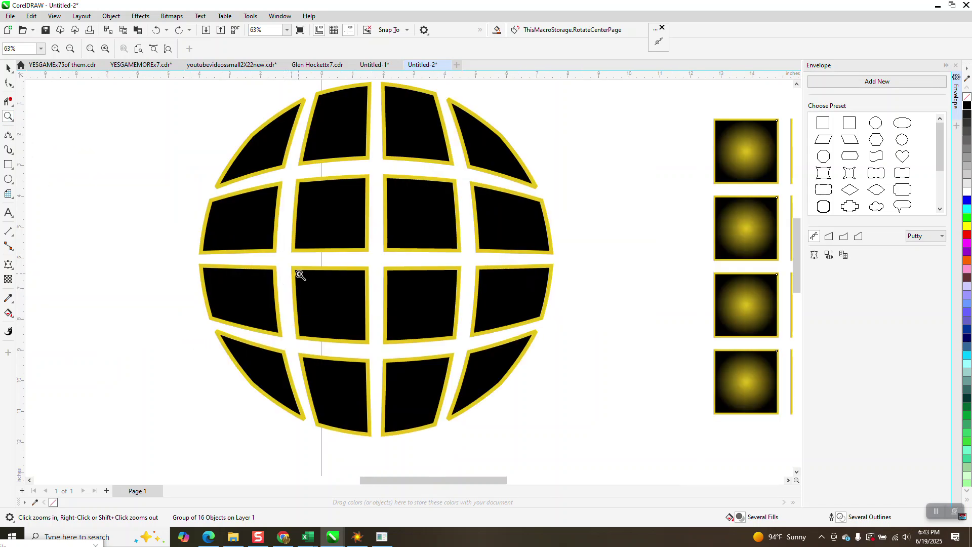